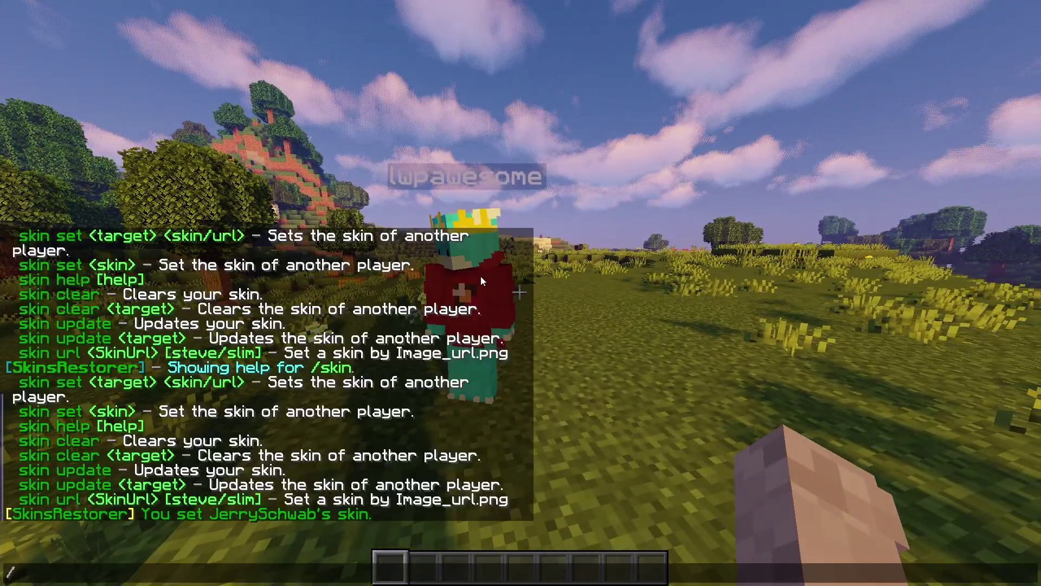
{"action": "key", "text": "Up"}
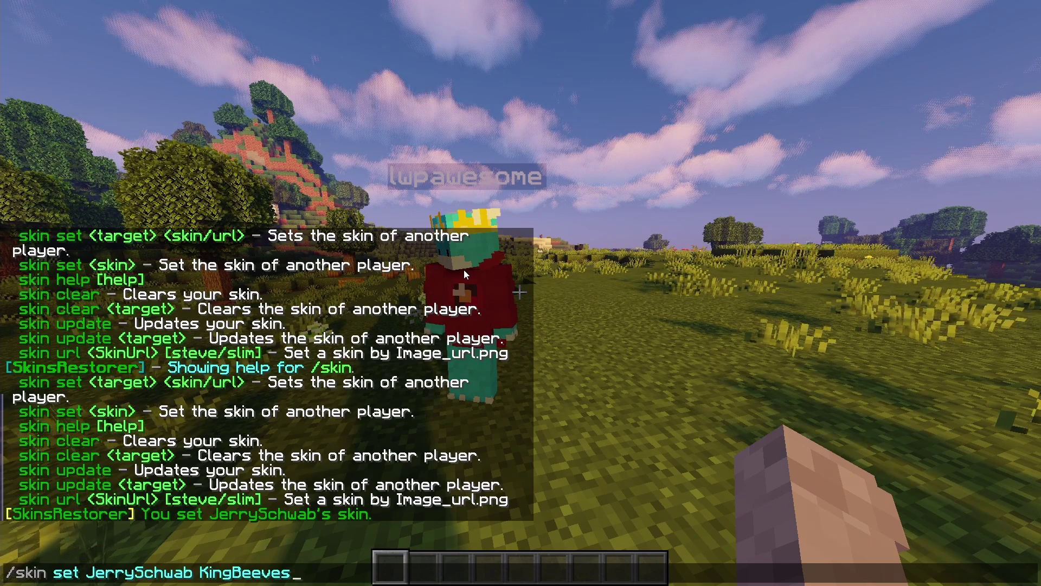
{"action": "key", "text": "ctrl+shift+Left"}
{"action": "key", "text": "BackSpace"}
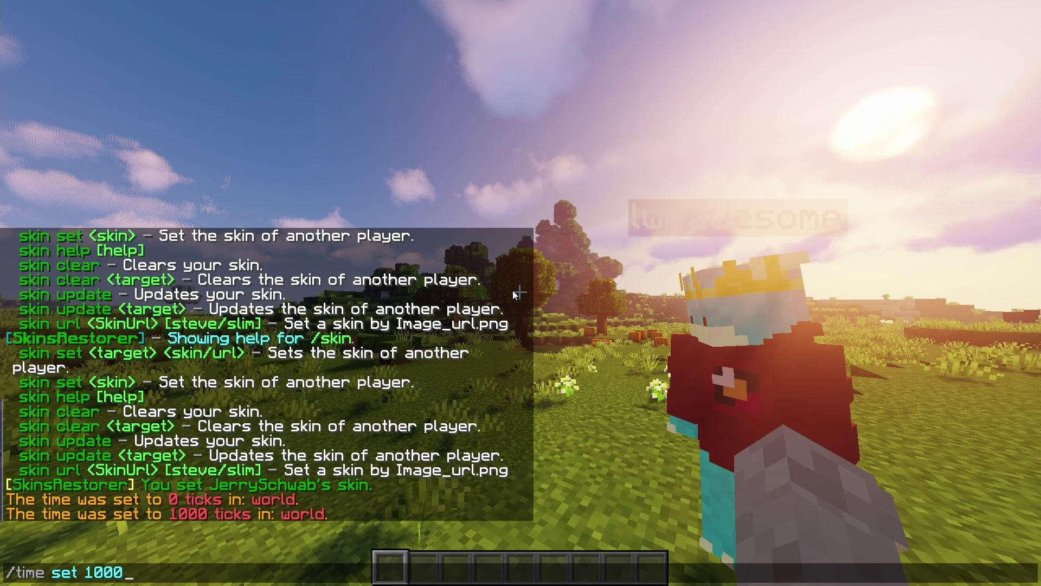
{"action": "key", "text": "Up"}
{"action": "key", "text": "Up"}
{"action": "key", "text": "ctrl+shift+Left"}
{"action": "type", "text": "https://www.minecraftskins.com/uploads/skins/2021/11/21/lord-crimson-19376260.png?v422"}
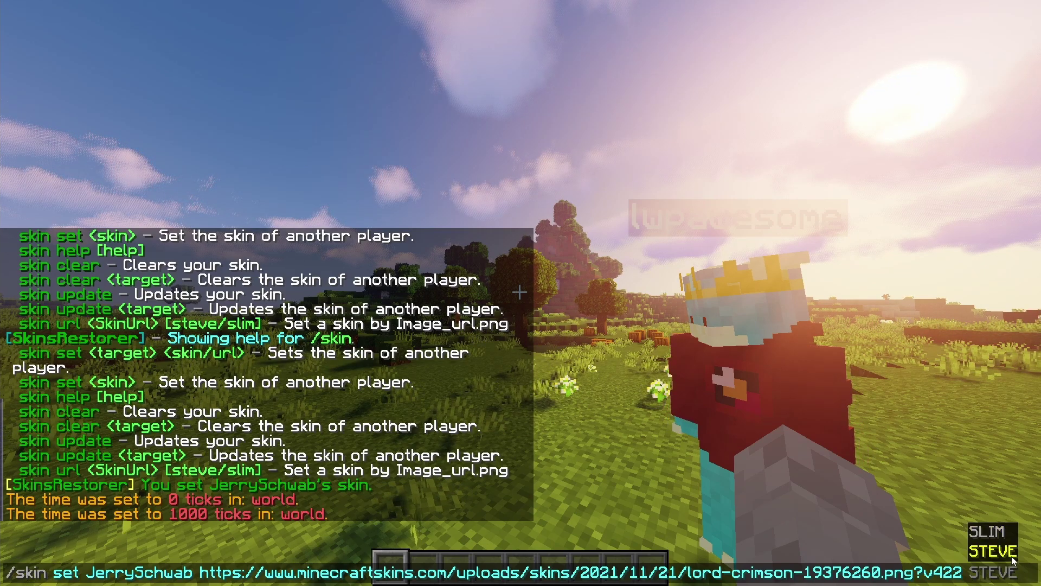
{"action": "type", "text": "STE"}
{"action": "key", "text": "BackSpace"}
{"action": "key", "text": "BackSpace"}
{"action": "key", "text": "BackSpace"}
{"action": "key", "text": "BackSpace"}
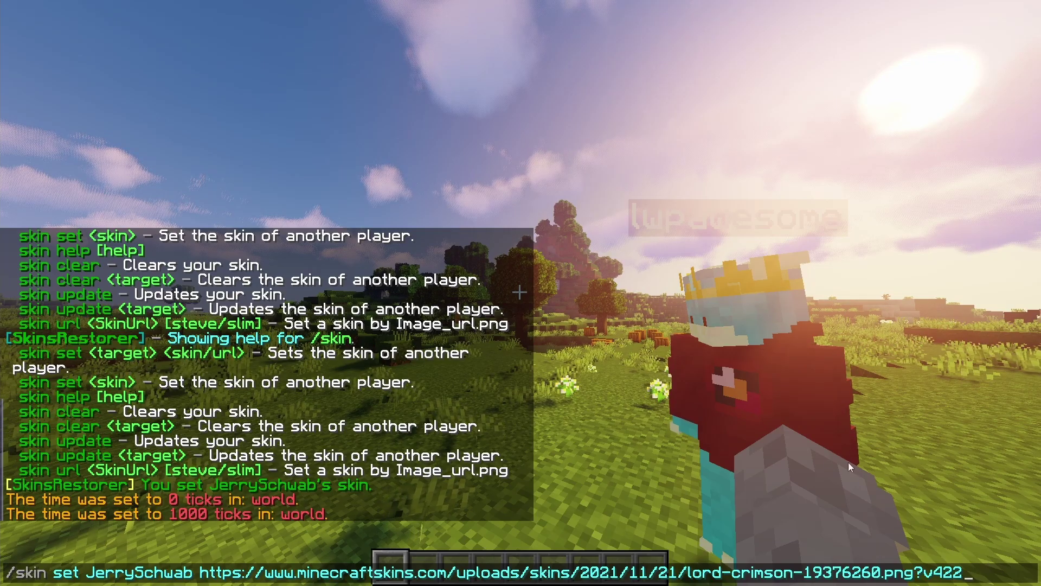
{"action": "key", "text": "Return"}
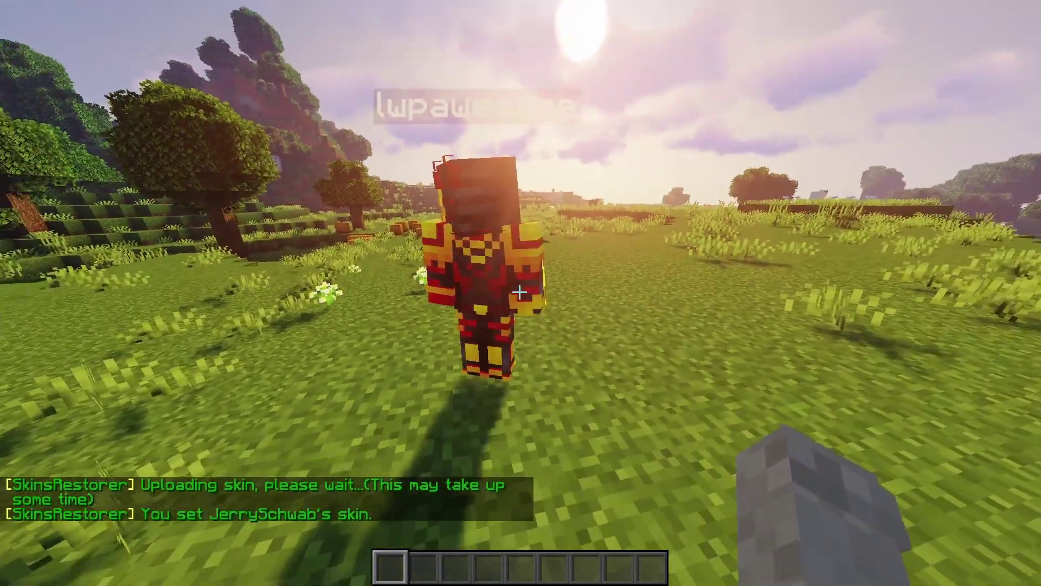
Rejoin the server and inspect the newly applied skin on the player and in the online player list.
{"action": "key", "text": "w"}
{"action": "key", "text": "a"}
{"action": "key", "text": "s"}
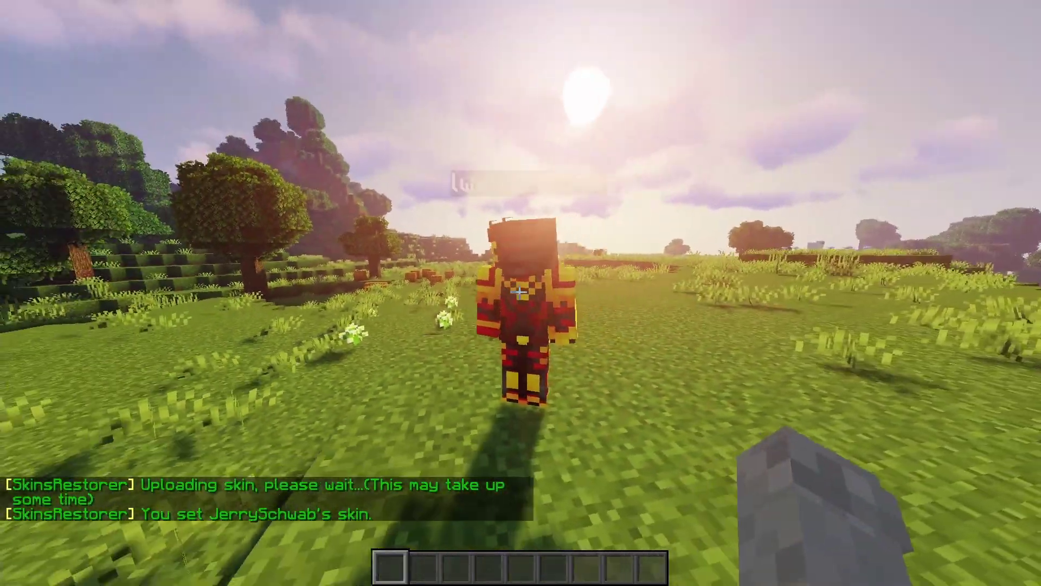
{"action": "key", "text": "Escape"}
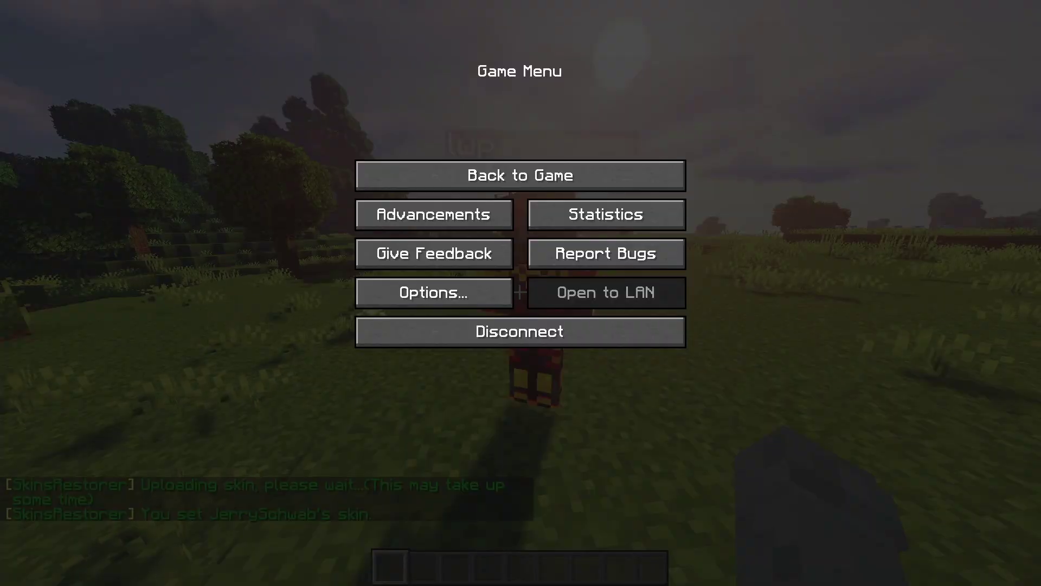
{"action": "key", "text": "Tab"}
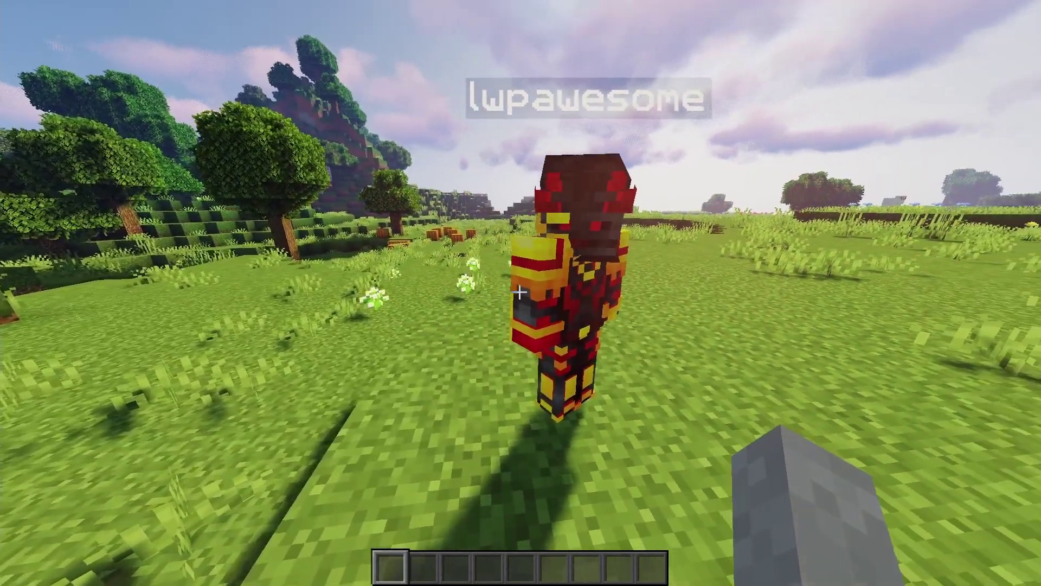
{"action": "key", "text": "Tab"}
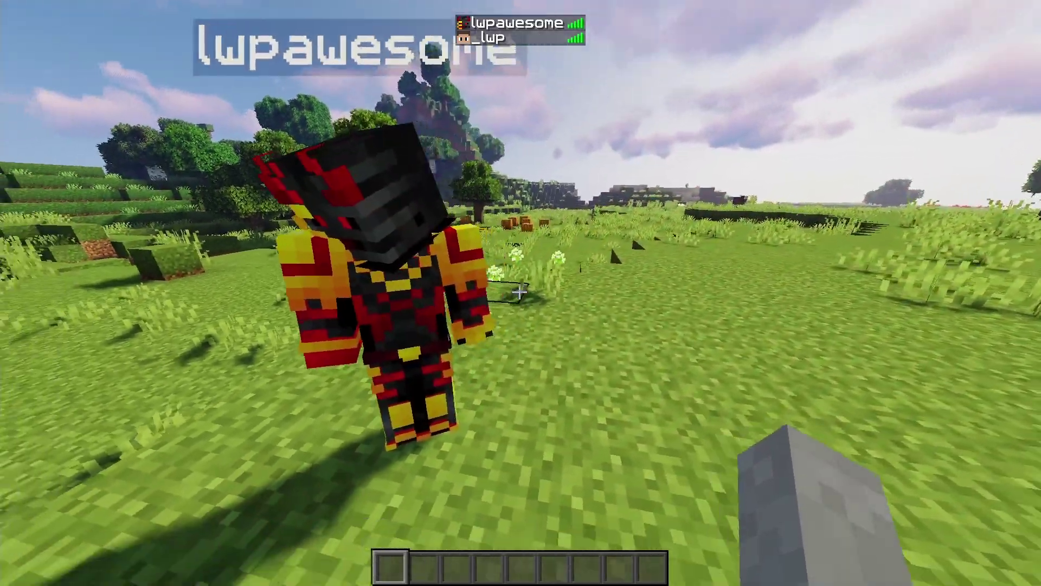
{"action": "key", "text": "Tab"}
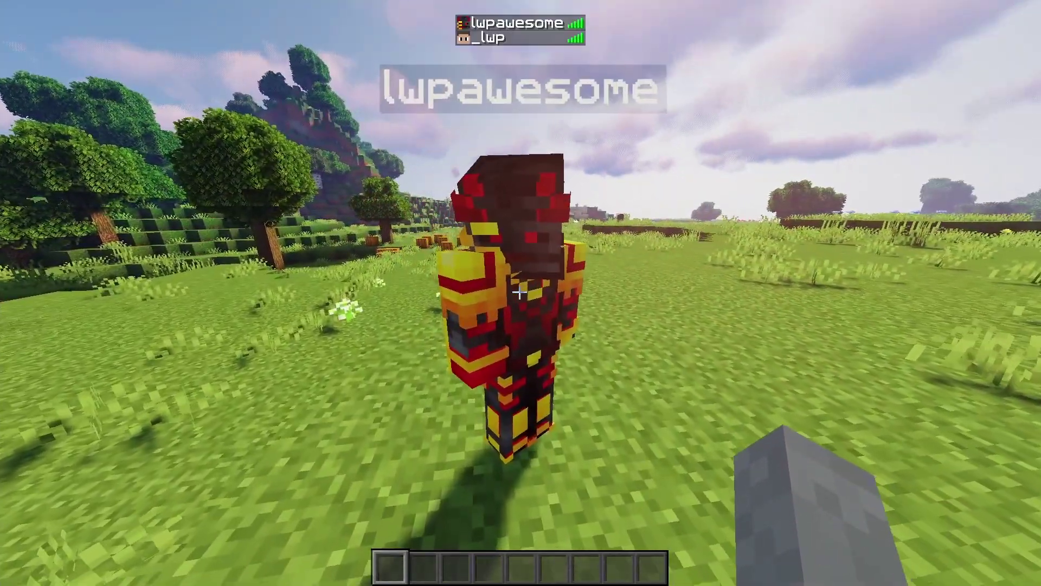
Run /skin to list the available SkinsRestorer skin commands, and close the chat.
{"action": "type", "text": "/skins"}
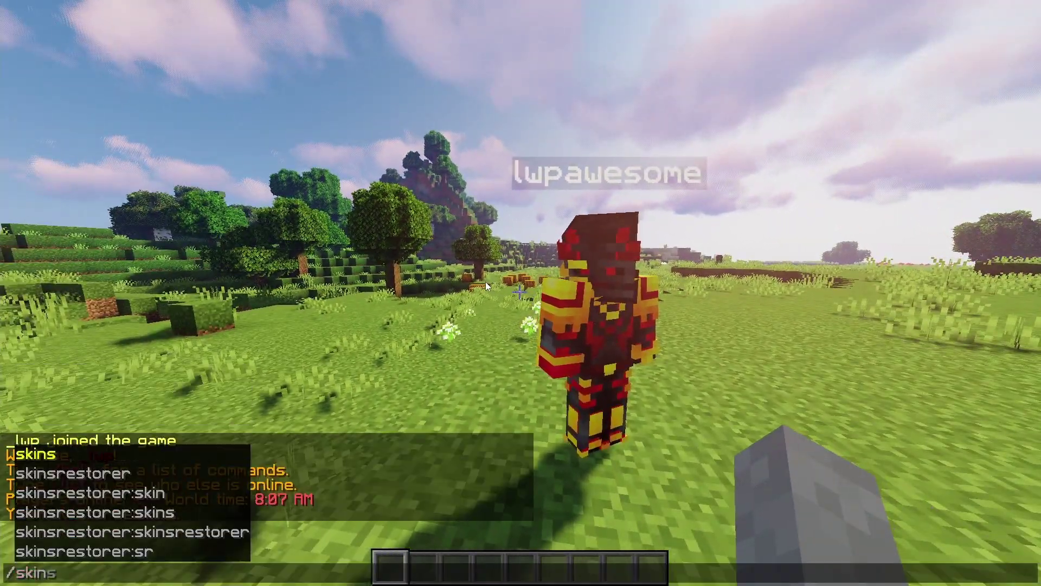
{"action": "key", "text": "Return"}
{"action": "key", "text": "t"}
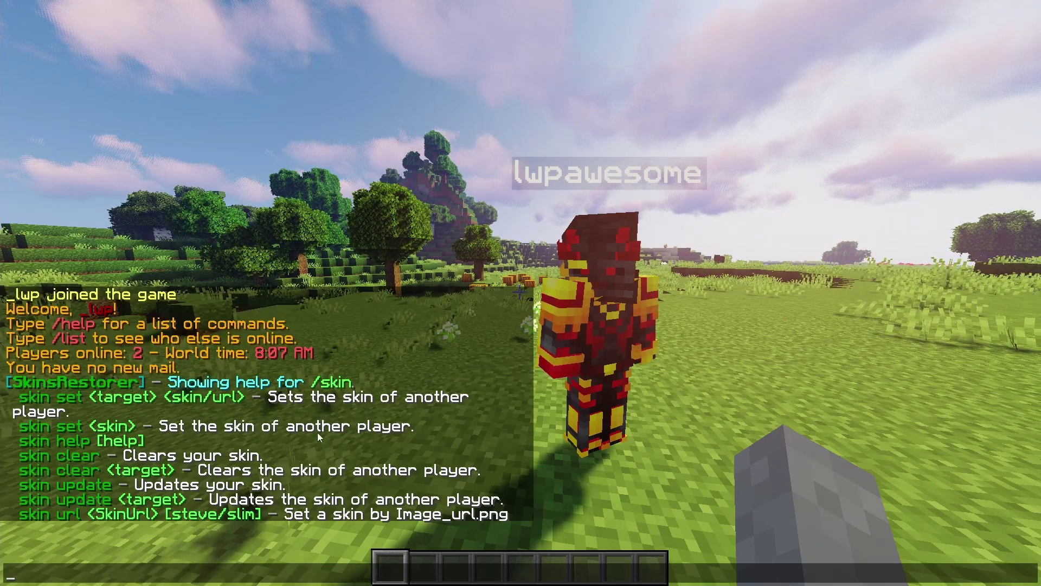
{"action": "key", "text": "Escape"}
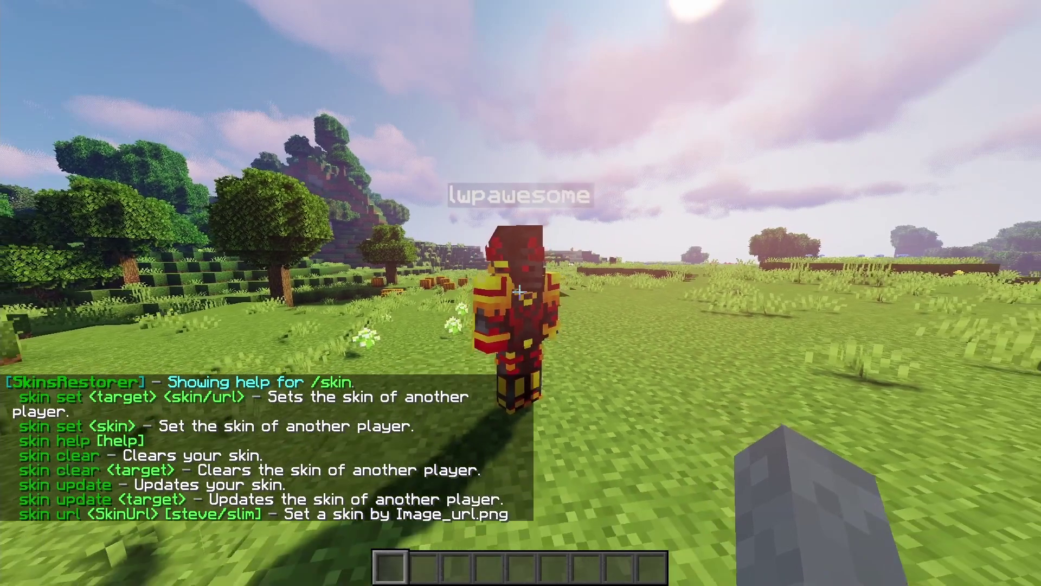
{"action": "key", "text": "w"}
{"action": "key", "text": "s"}
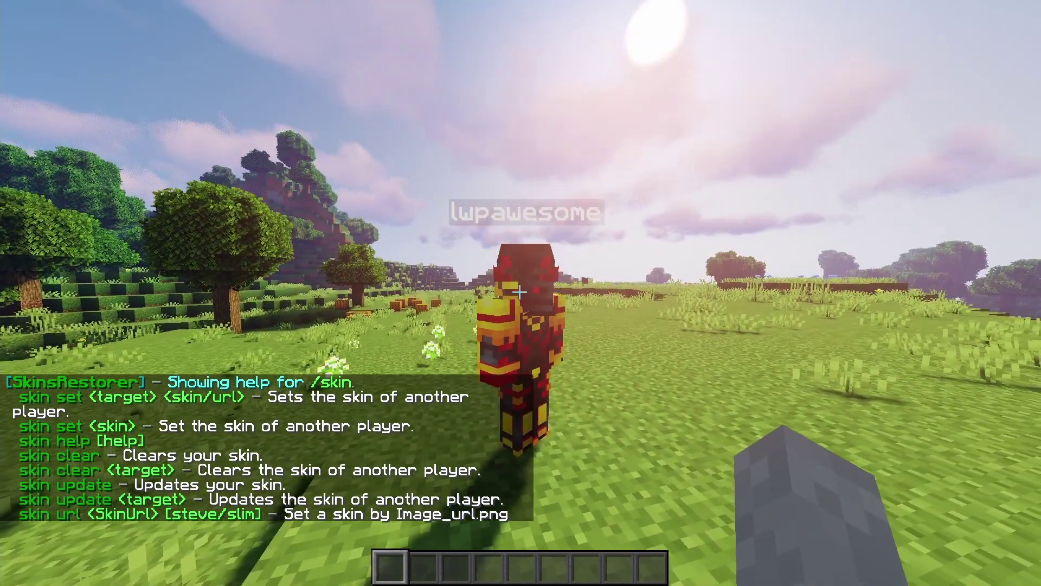
Show the help information for the update subcommand with /skin help update.
{"action": "key", "text": "t"}
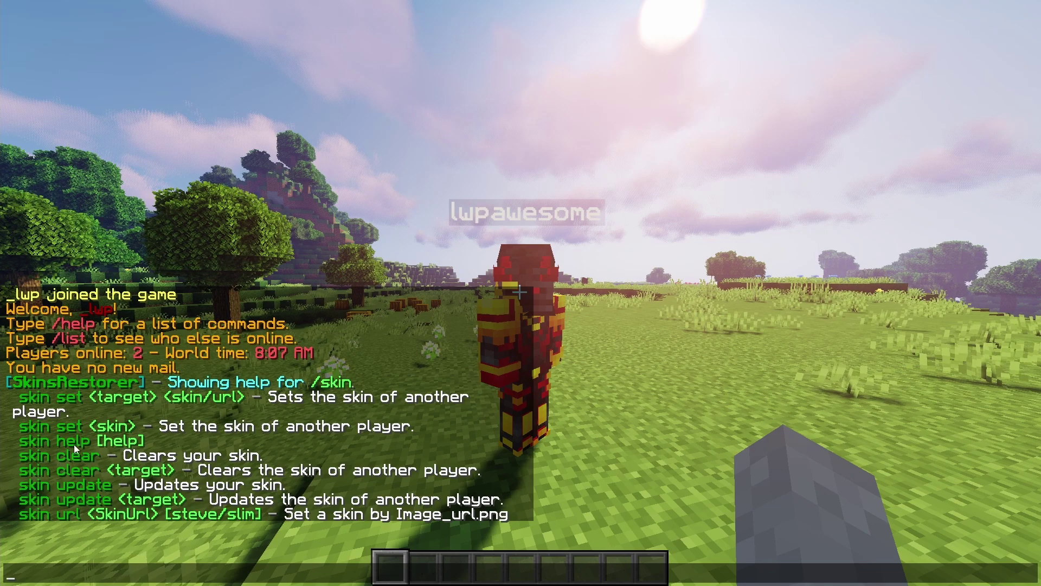
{"action": "type", "text": "s"}
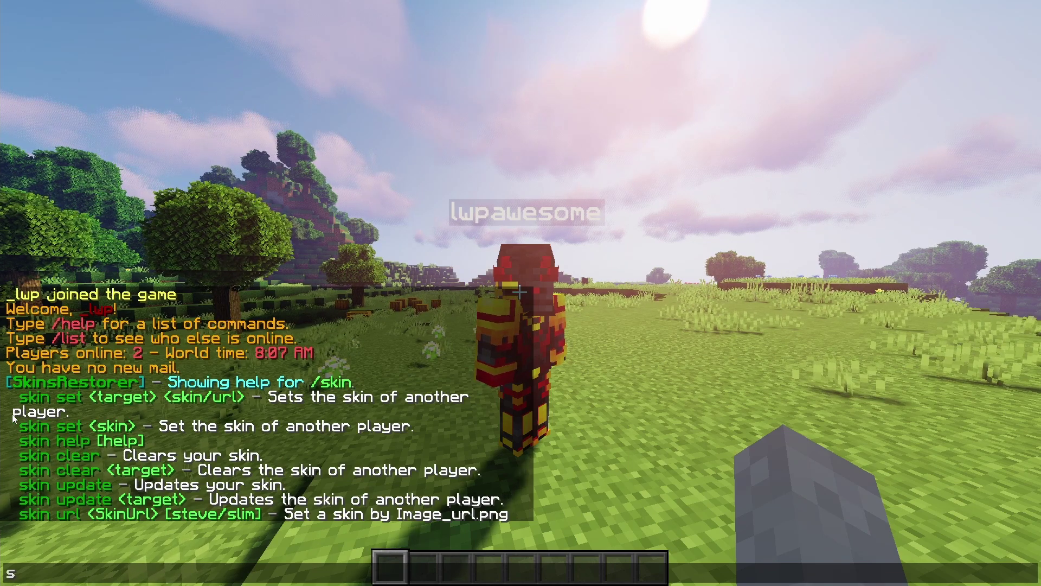
{"action": "type", "text": "/skin "}
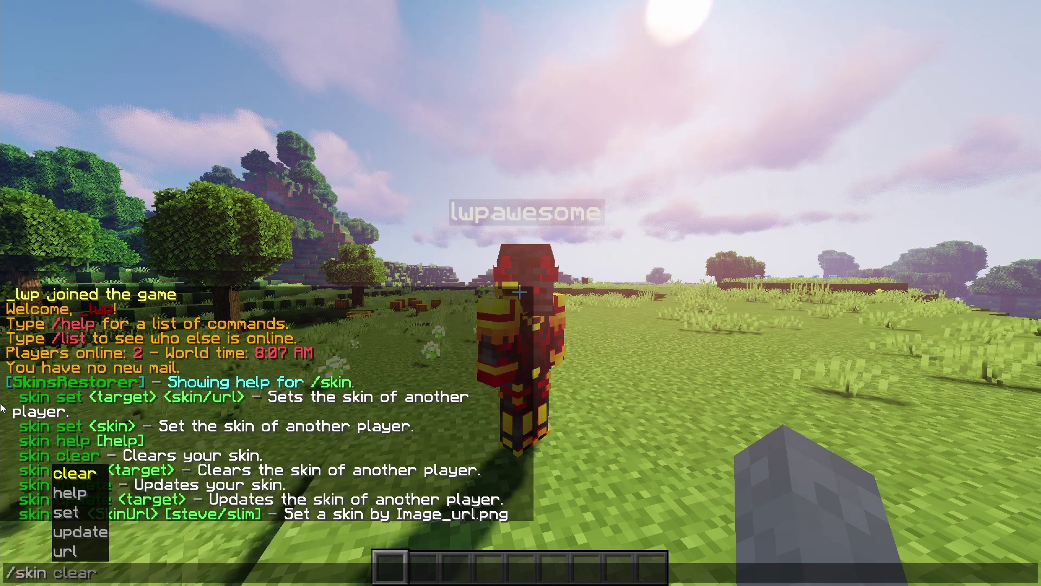
{"action": "type", "text": "help"}
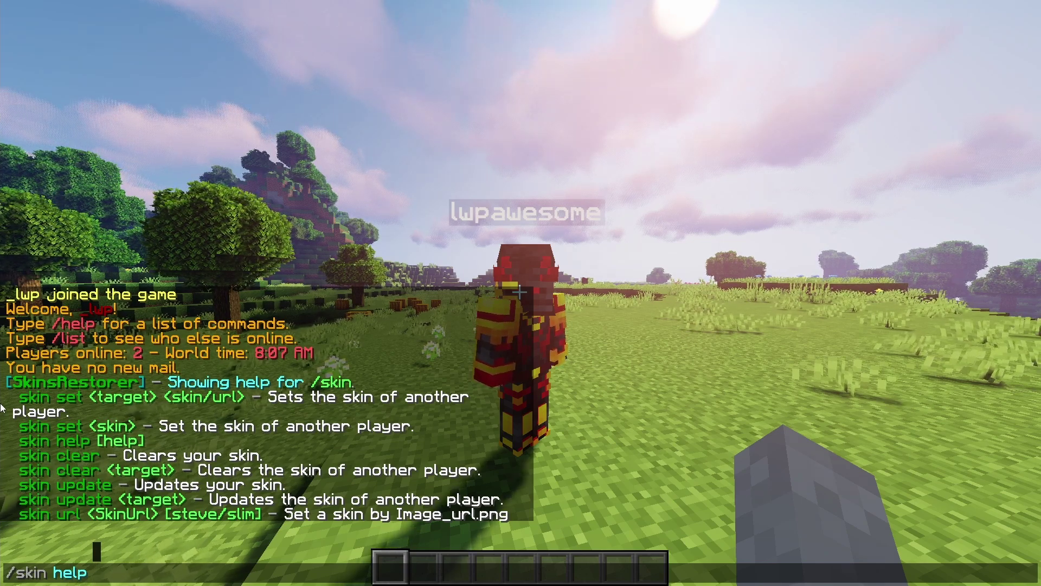
{"action": "type", "text": " update"}
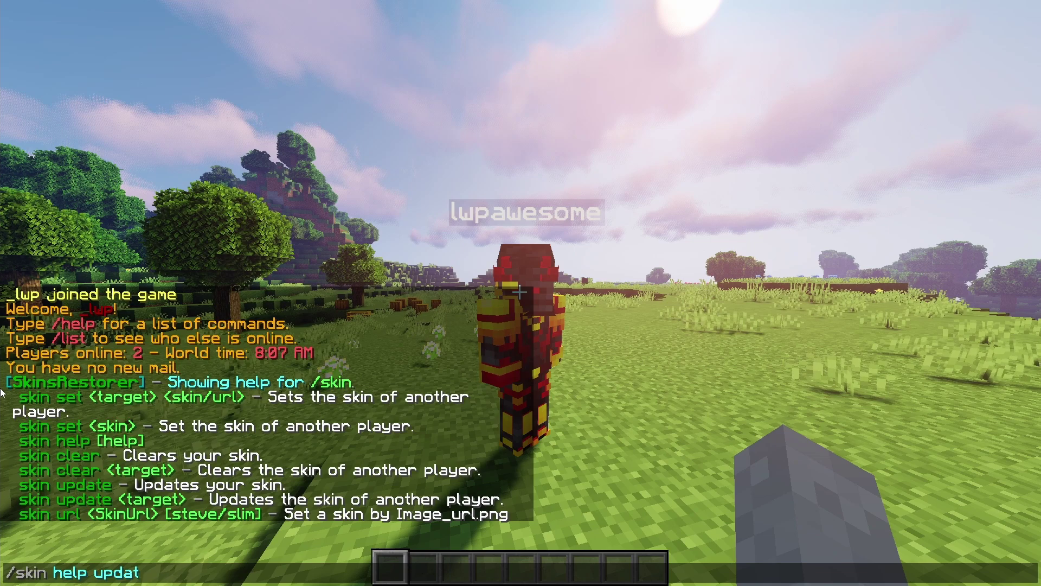
{"action": "key", "text": "Return"}
Clear the other player's skin with /skin clear and their username, and return to the game view.
{"action": "type", "text": "/"}
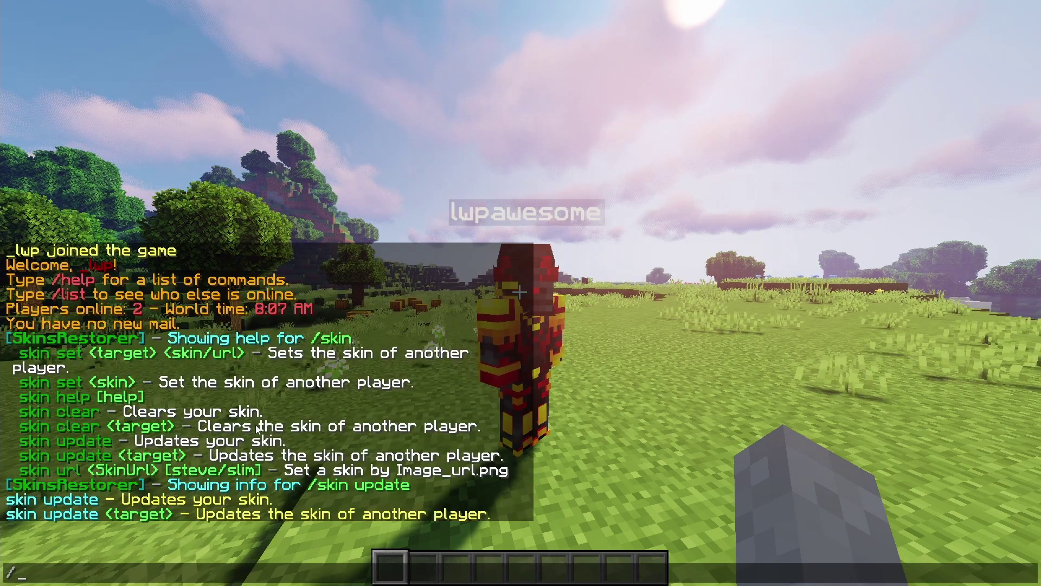
{"action": "type", "text": "sk"}
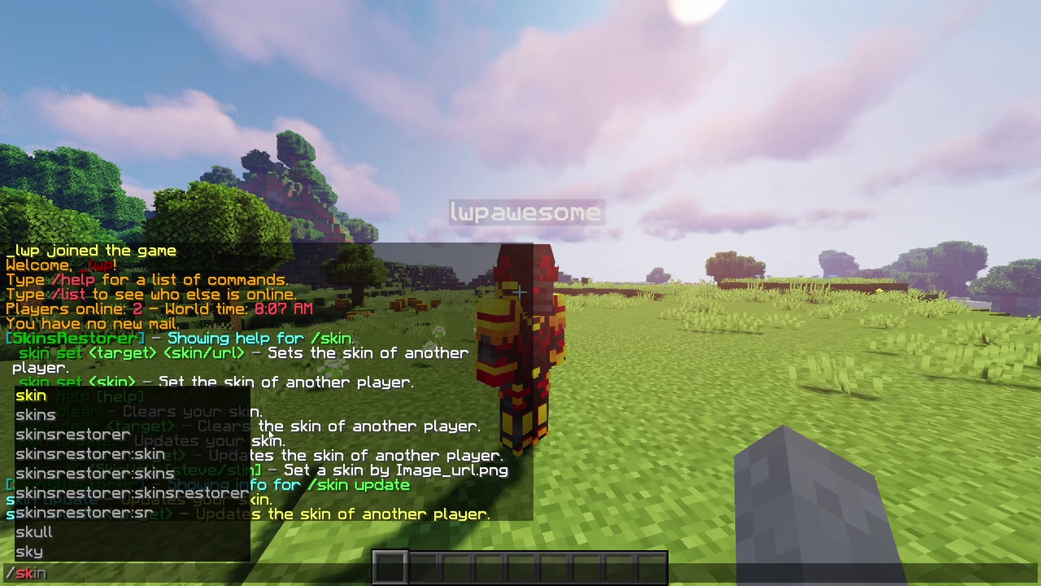
{"action": "type", "text": "in clear"}
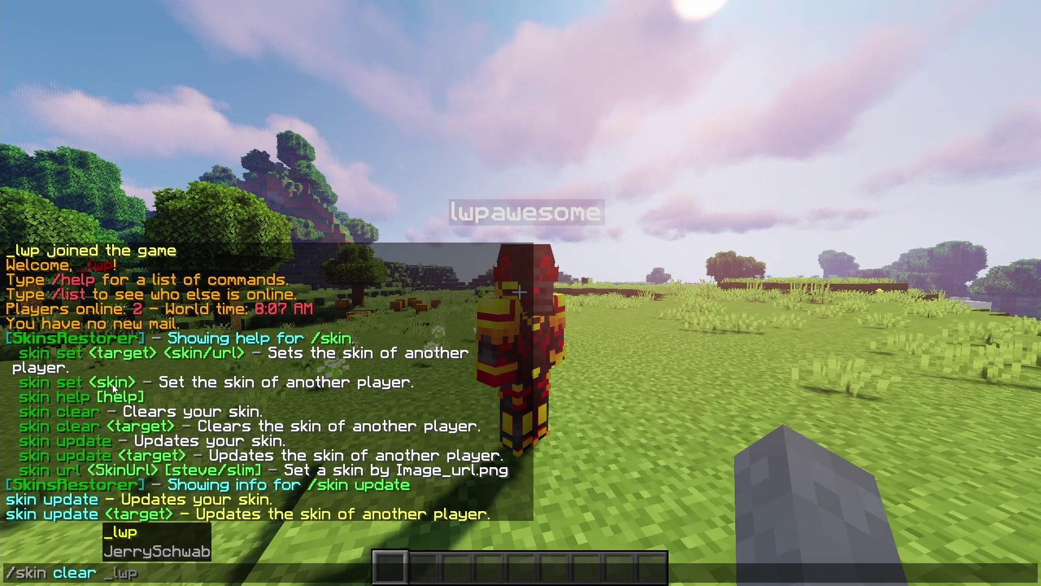
{"action": "key", "text": "Down"}
{"action": "key", "text": "Return"}
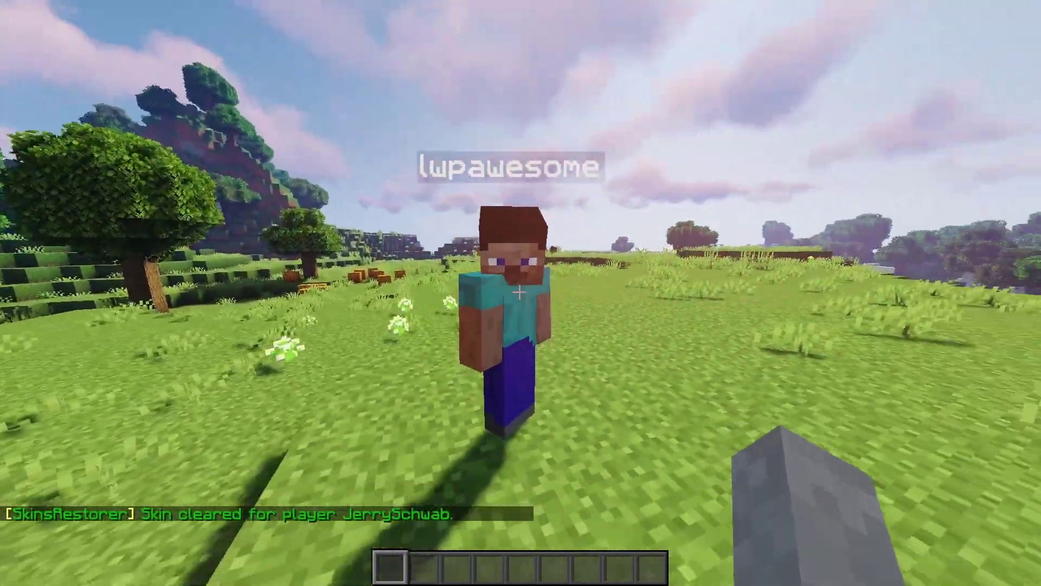
{"action": "key", "text": "s"}
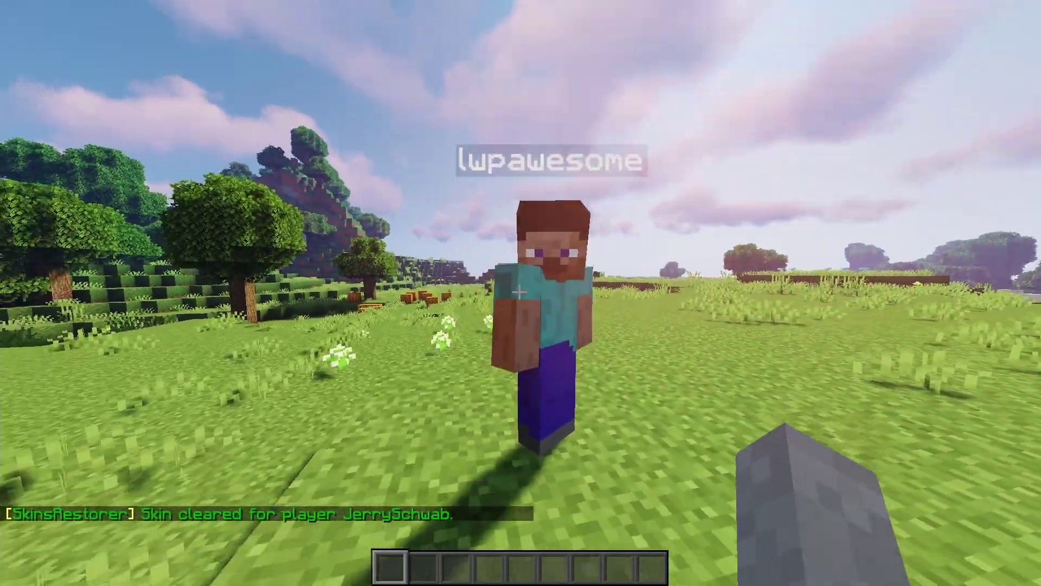
{"action": "key", "text": "t"}
{"action": "key", "text": "Escape"}
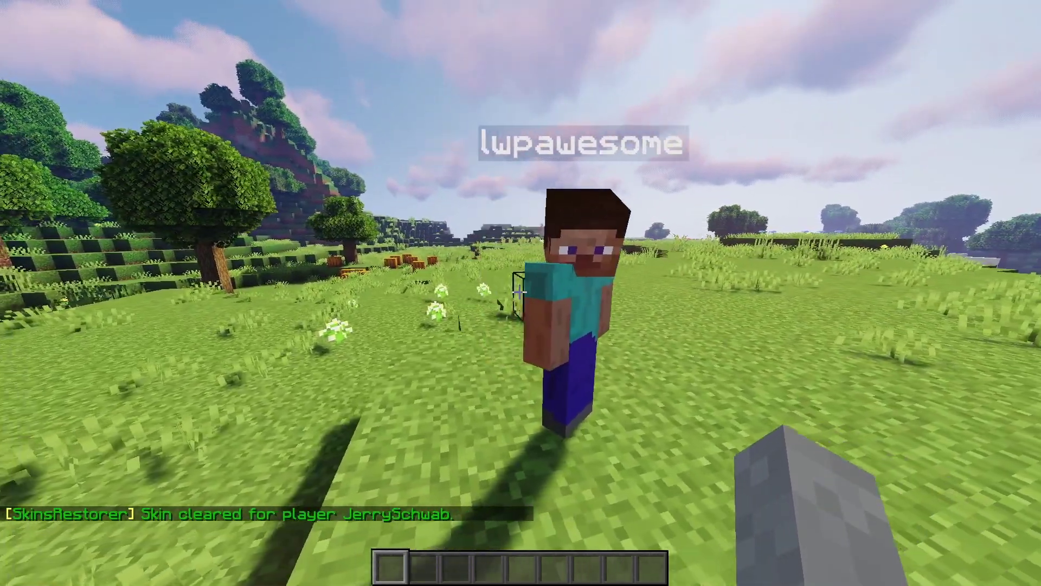
Run /sr to list the SkinsRestorer admin commands.
{"action": "key", "text": "slash"}
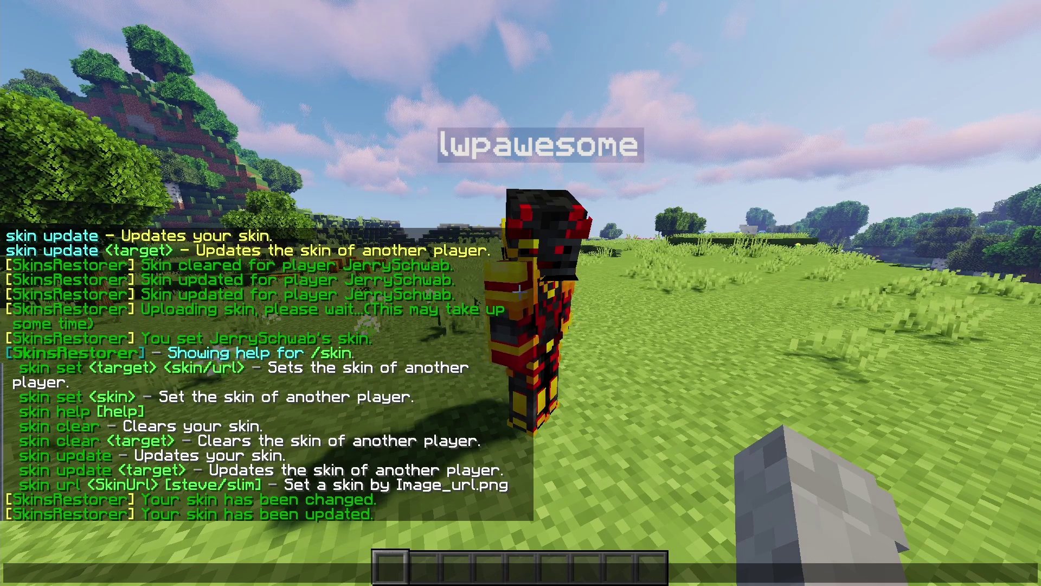
{"action": "type", "text": "/sr"}
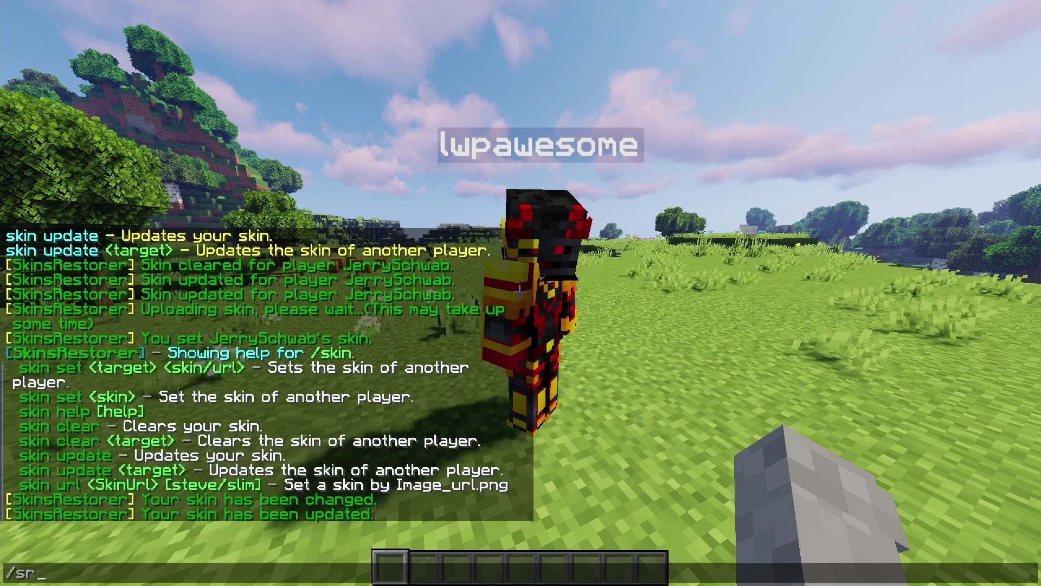
{"action": "key", "text": "Return"}
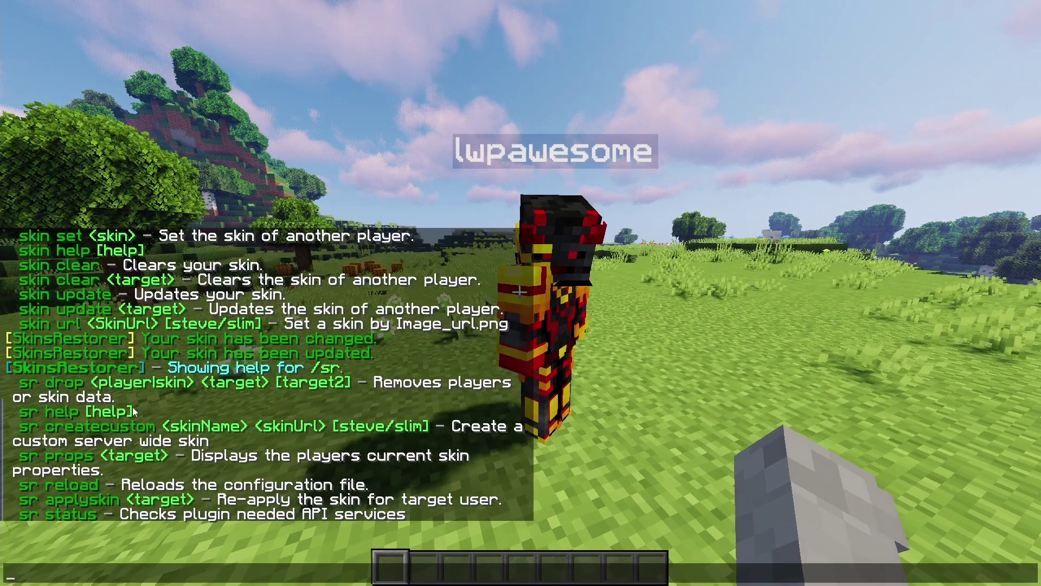
Drop the other player's stored skin data with /sr drop SKIN and their username.
{"action": "type", "text": "/sr d"}
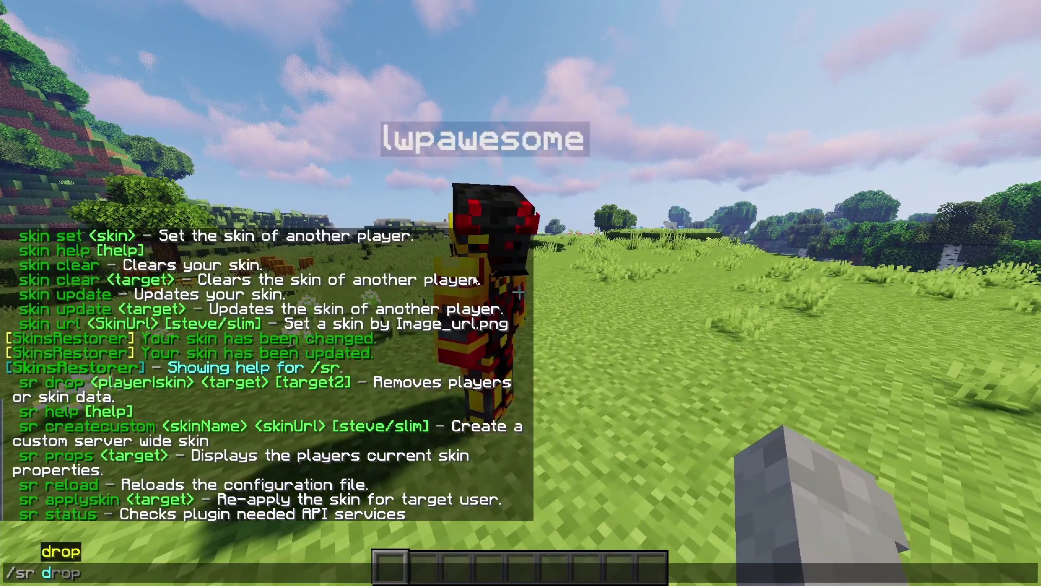
{"action": "key", "text": "Tab"}
{"action": "type", "text": "["}
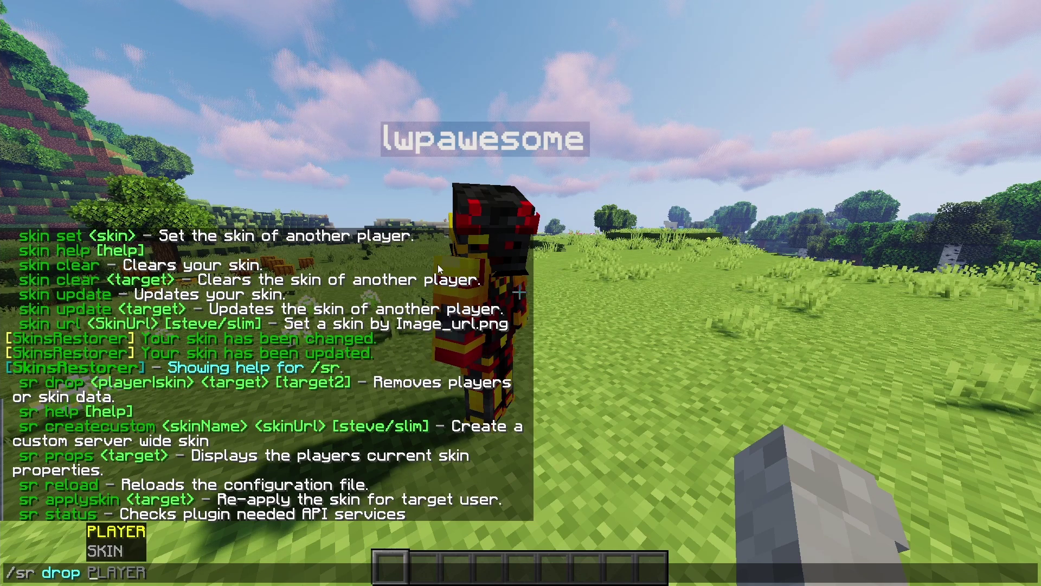
{"action": "key", "text": "Down"}
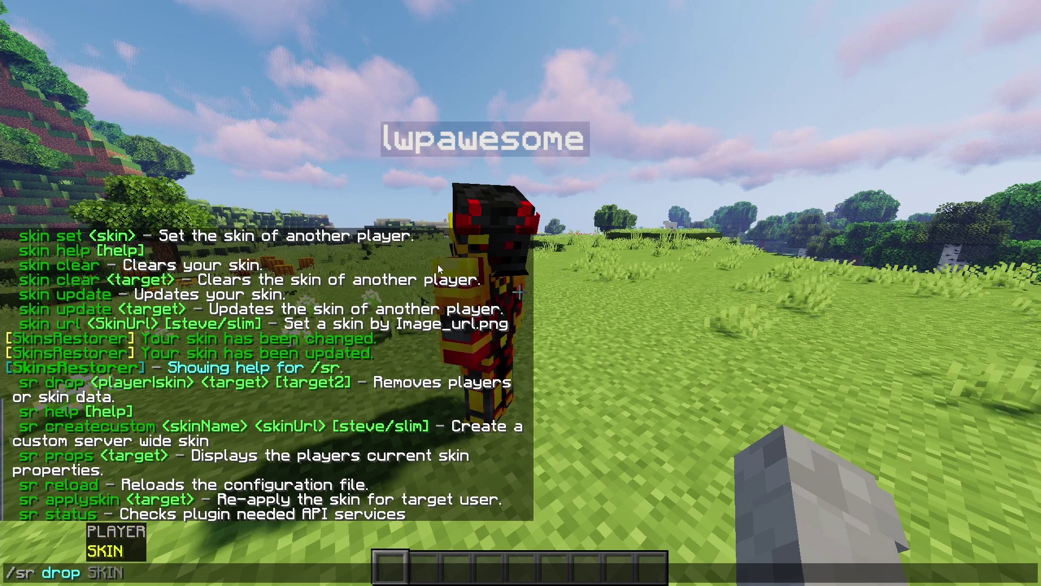
{"action": "key", "text": "Tab"}
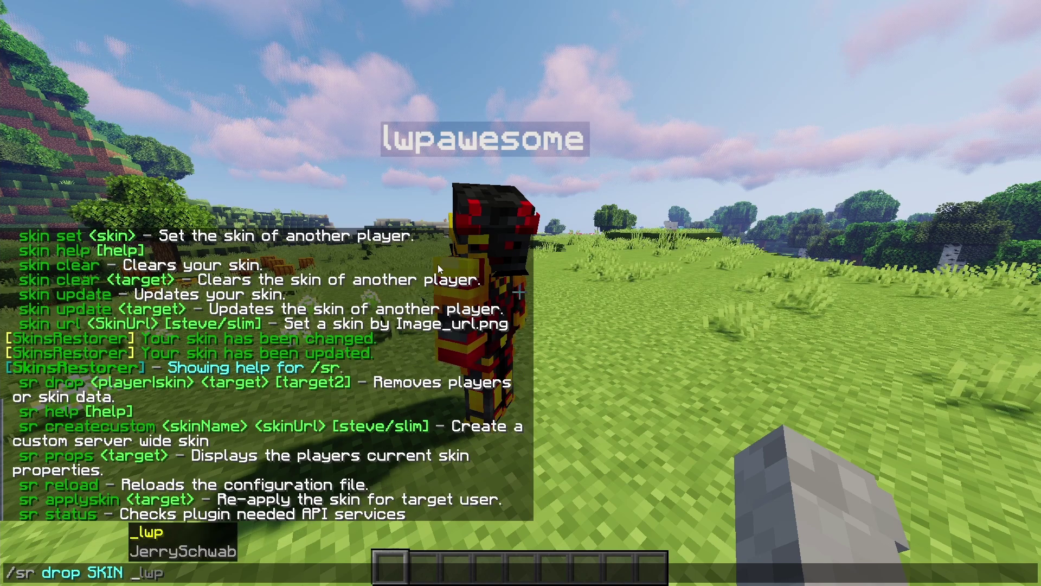
{"action": "key", "text": "Escape"}
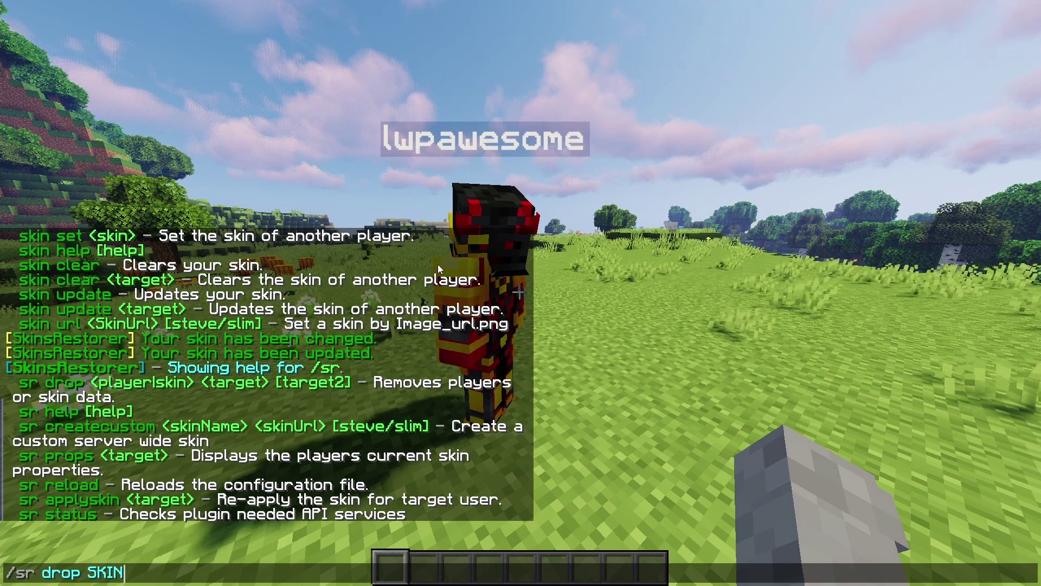
{"action": "key", "text": "Tab"}
{"action": "key", "text": "Tab"}
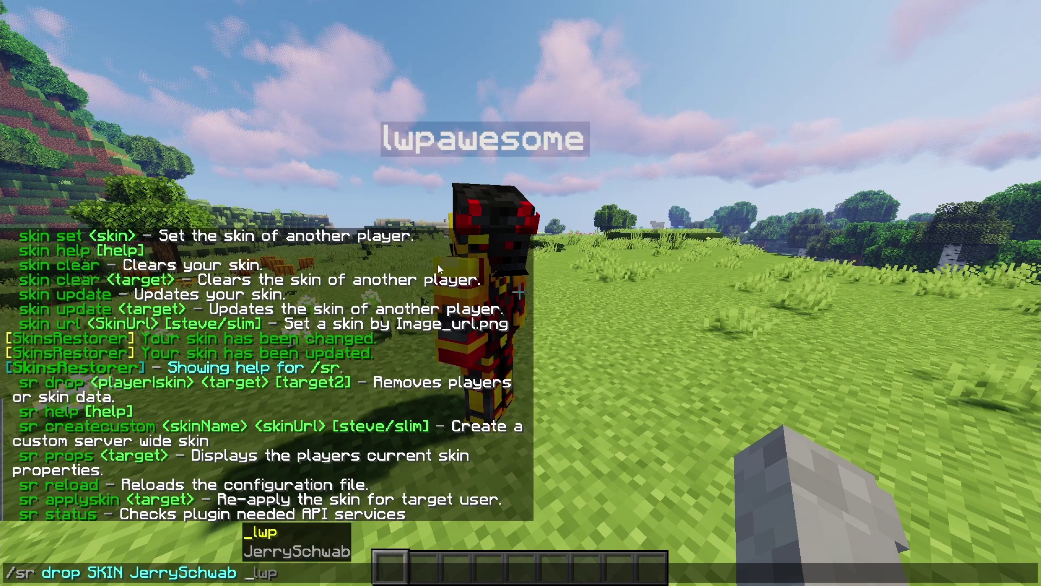
{"action": "key", "text": "BackSpace"}
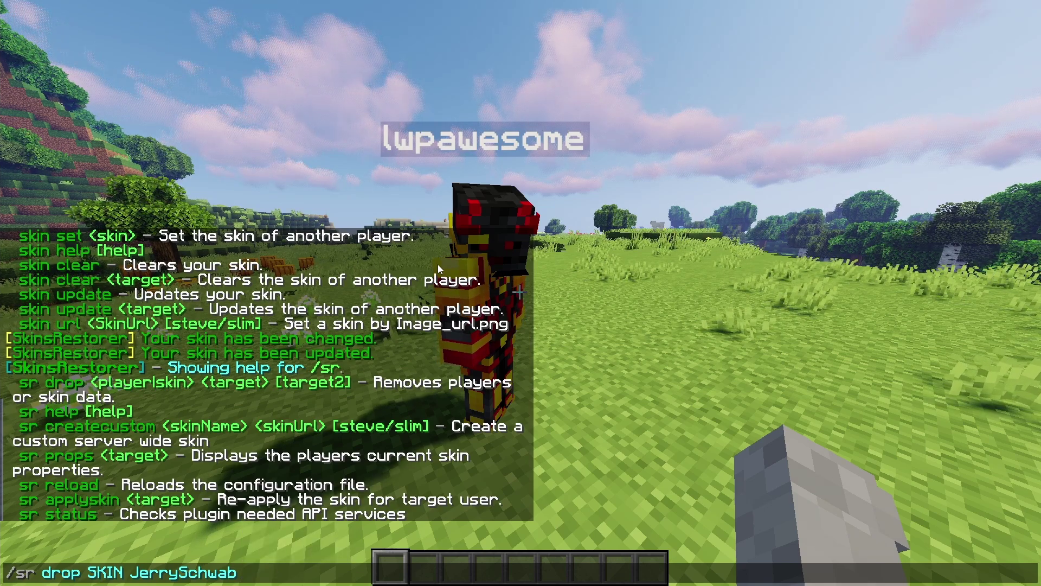
{"action": "key", "text": "Return"}
Move around the other player's character and examine its skin following the skin data drop.
{"action": "key", "text": "d"}
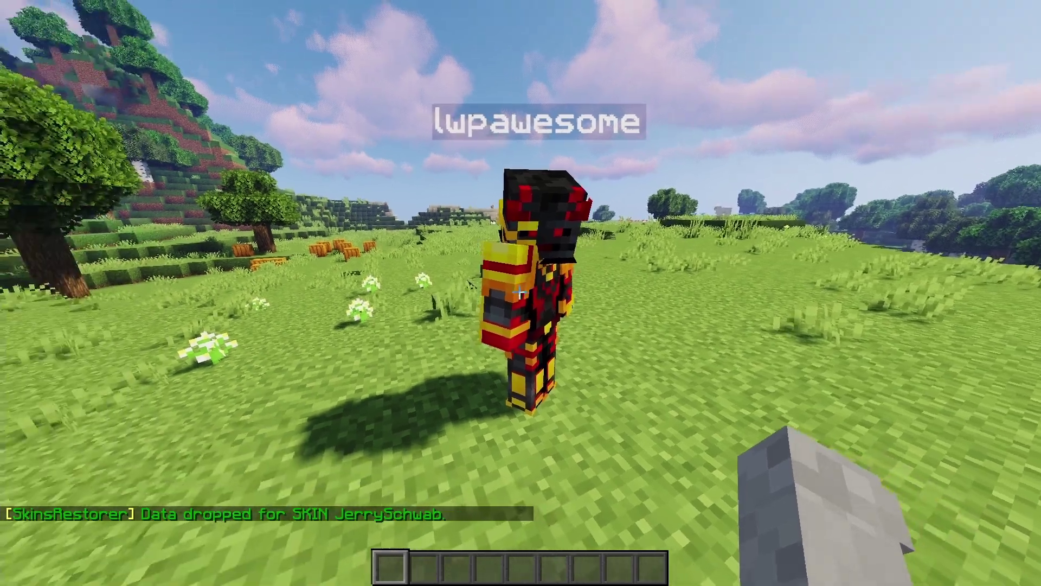
{"action": "key", "text": "a"}
{"action": "key", "text": "d"}
{"action": "key", "text": "shift"}
{"action": "left_click", "coordinate": [519, 292]}
{"action": "key", "text": "s"}
{"action": "left_click", "coordinate": [519, 292]}
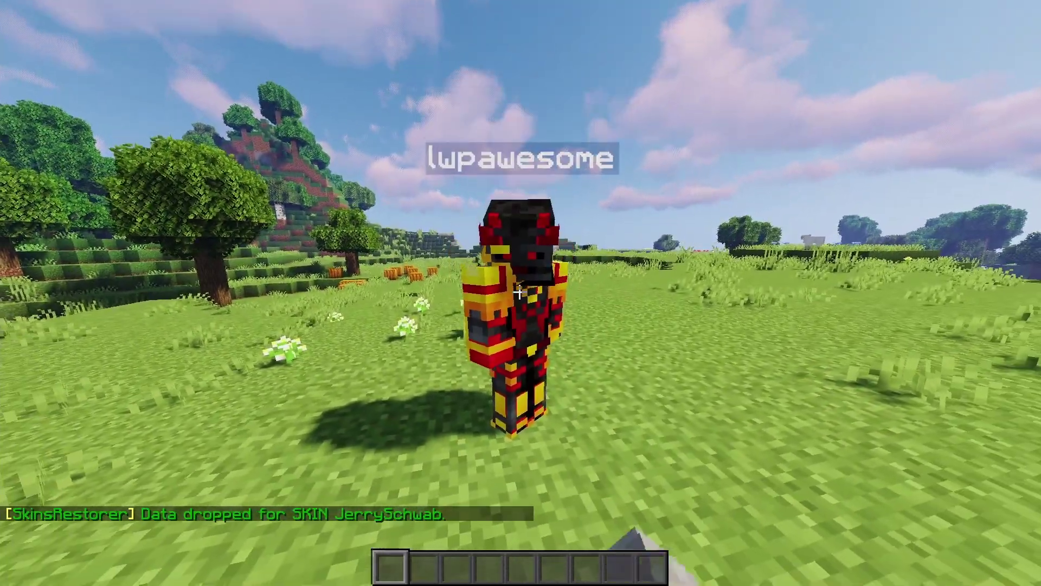
{"action": "key", "text": "a"}
{"action": "key", "text": "w"}
{"action": "key", "text": "d"}
{"action": "key", "text": "s"}
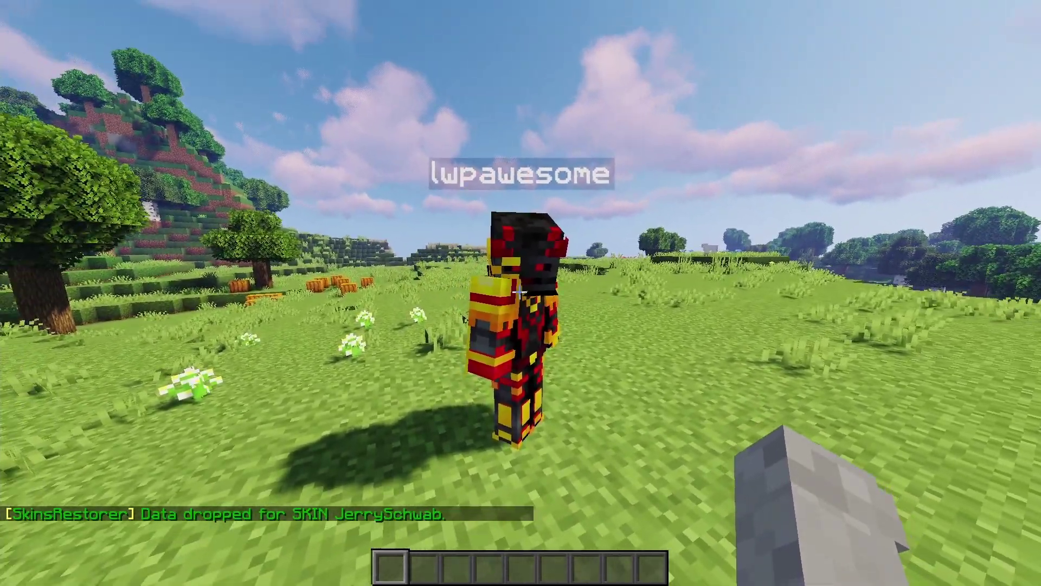
Reuse the previous command as /sr drop PLAYER with the other player's username to drop their player data.
{"action": "key", "text": "t"}
{"action": "key", "text": "Up"}
{"action": "key", "text": "Tab"}
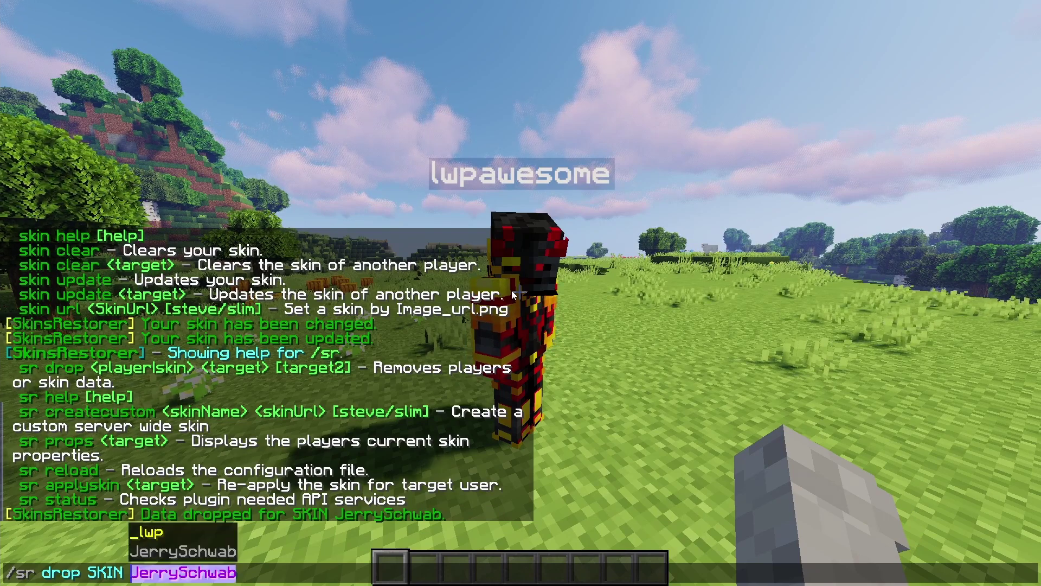
{"action": "key", "text": "ctrl+shift+Left"}
{"action": "key", "text": "Tab"}
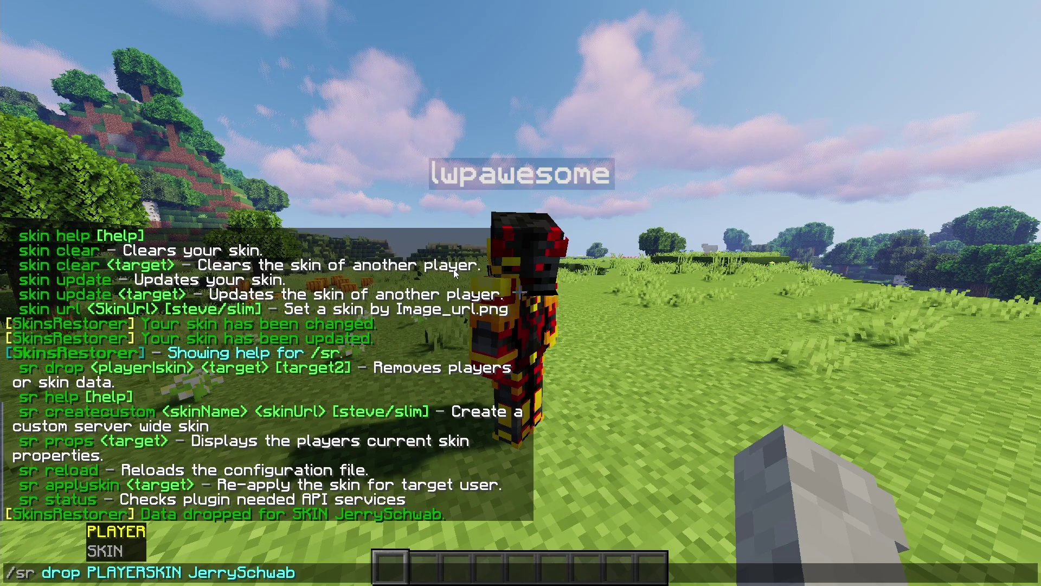
{"action": "key", "text": "ctrl+Delete"}
{"action": "key", "text": "Return"}
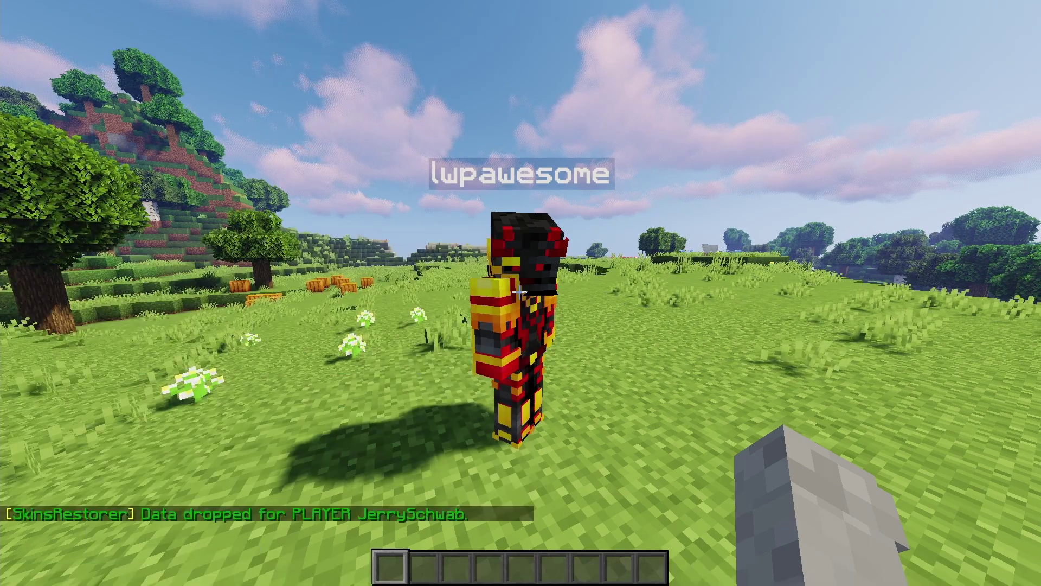
Examine the other player's character up close following the player data drop.
{"action": "key", "text": "w"}
{"action": "left_click", "coordinate": [520, 292]}
{"action": "key", "text": "s"}
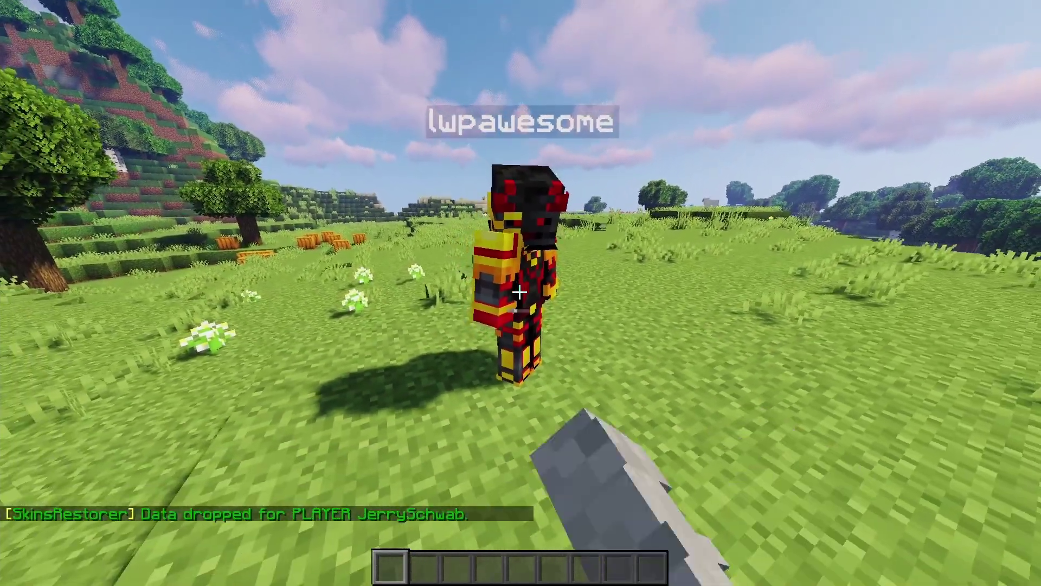
{"action": "key", "text": "w"}
{"action": "left_click", "coordinate": [519, 292]}
{"action": "key", "text": "s"}
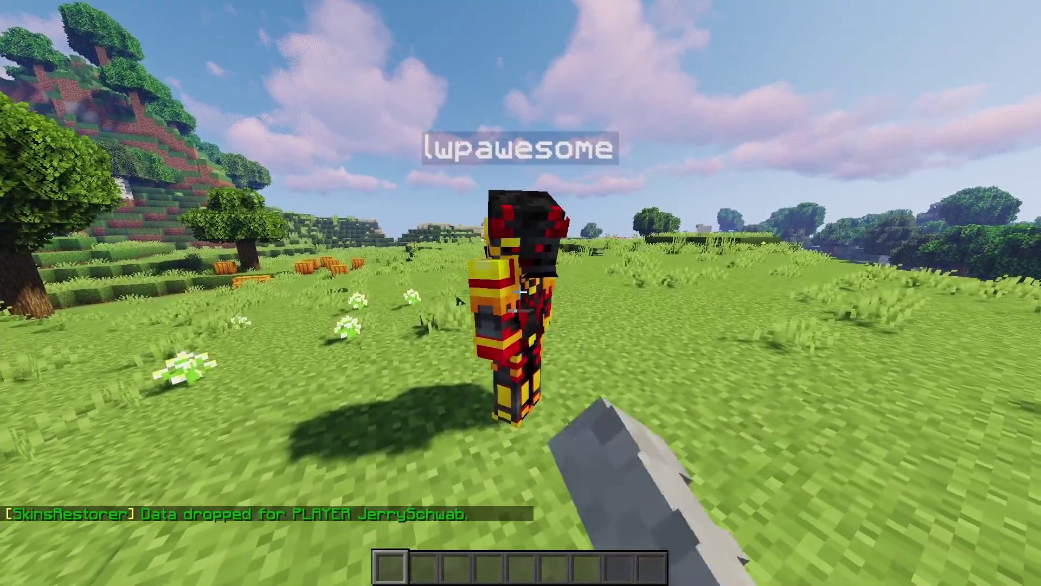
Set the other player's skin from the lord-crimson-19376260.png image URL on minecraftskins.com with a /skin command.
{"action": "key", "text": "Escape"}
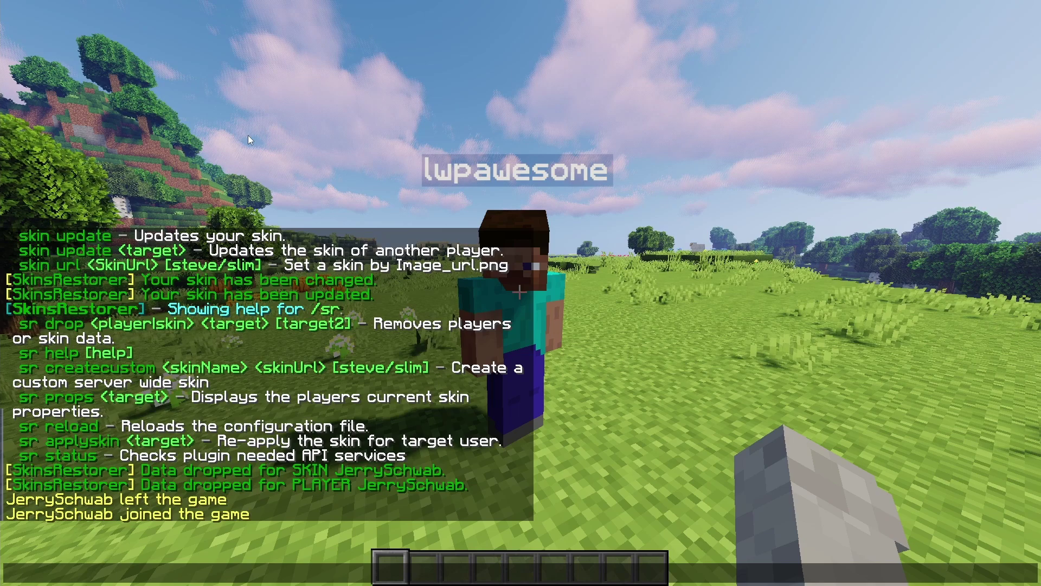
{"action": "type", "text": "/skin"}
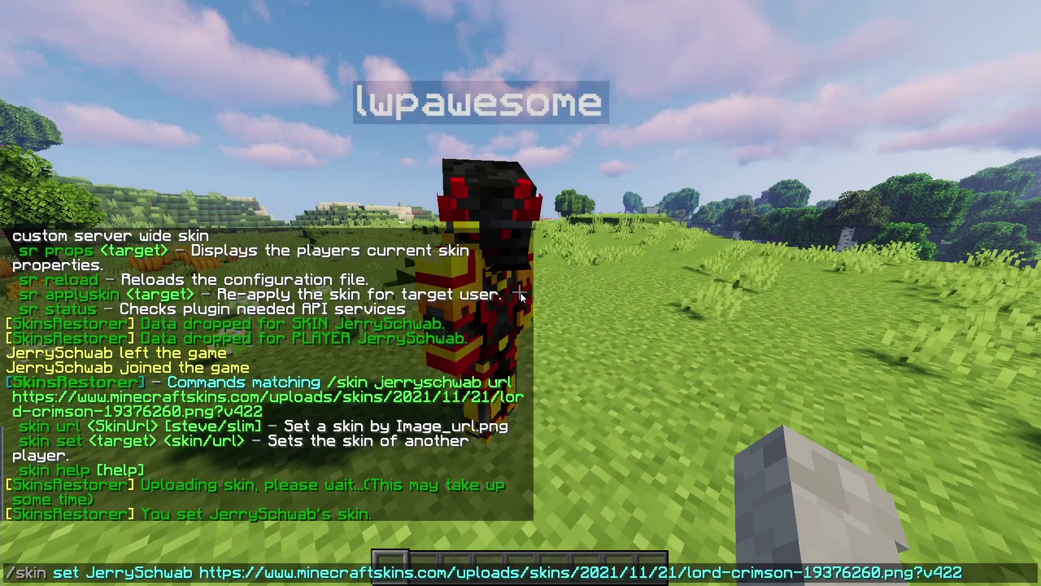
{"action": "key", "text": "Escape"}
Create a server-wide custom skin named cool.png from the copied skin URL with /sr createcustom.
{"action": "type", "text": "/"}
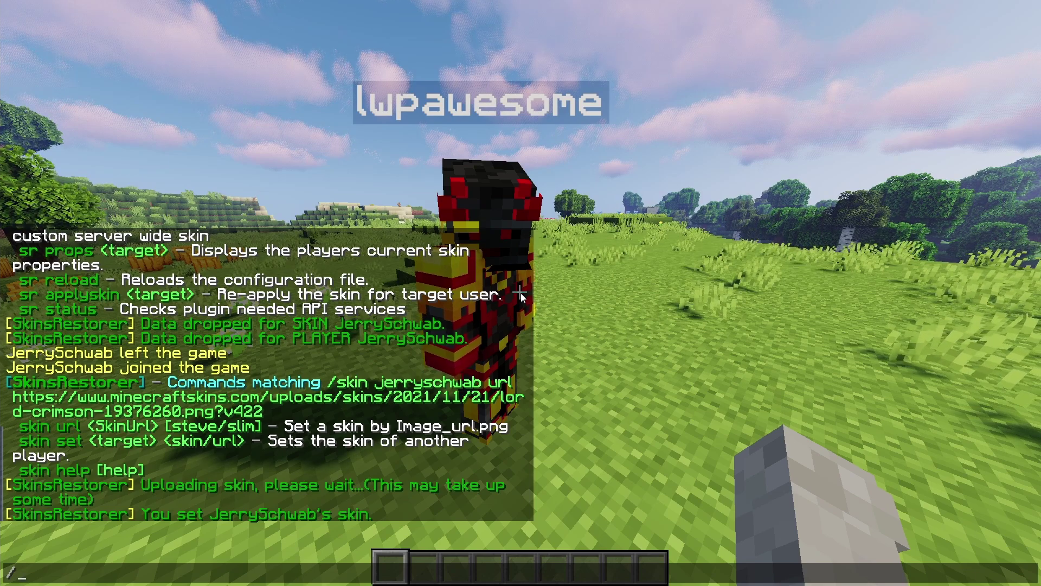
{"action": "type", "text": "sr cr"}
{"action": "key", "text": "Tab"}
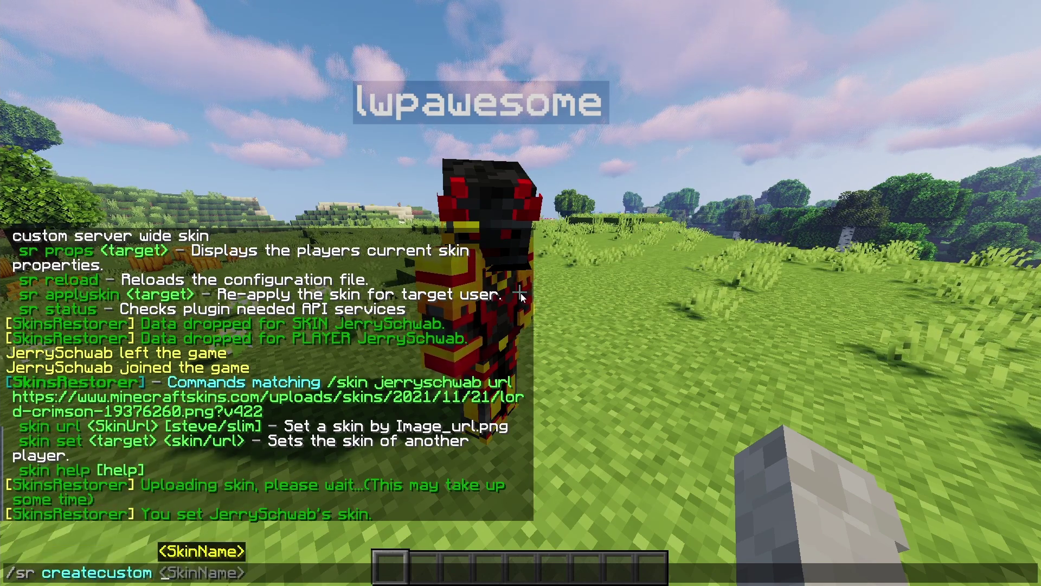
{"action": "type", "text": "cool.png"}
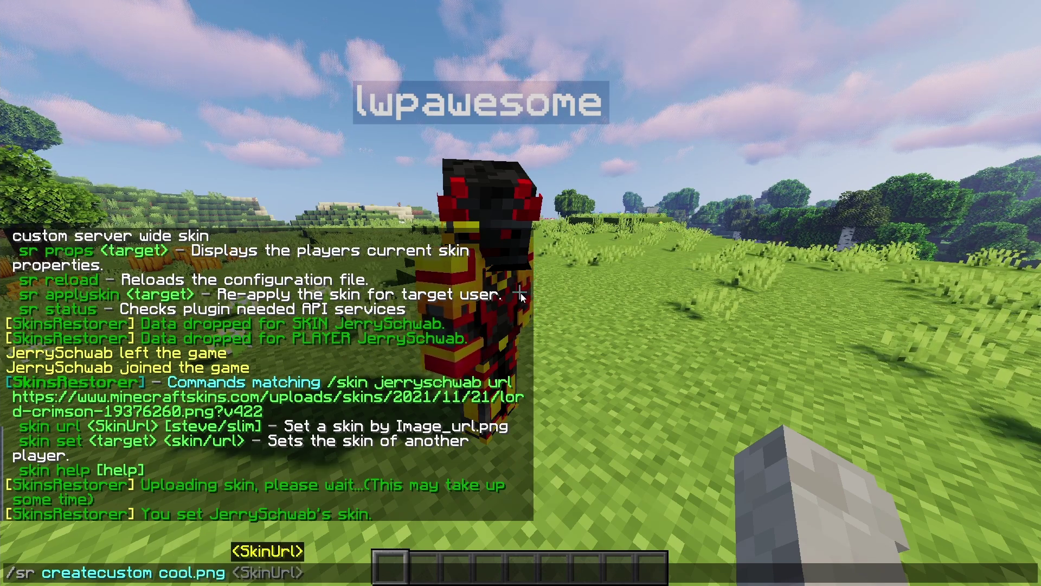
{"action": "type", "text": "https://www.minecraftskins.com/uploads/skins/2021/11/21/lord-crimson-19376260.png?v422"}
{"action": "key", "text": "Return"}
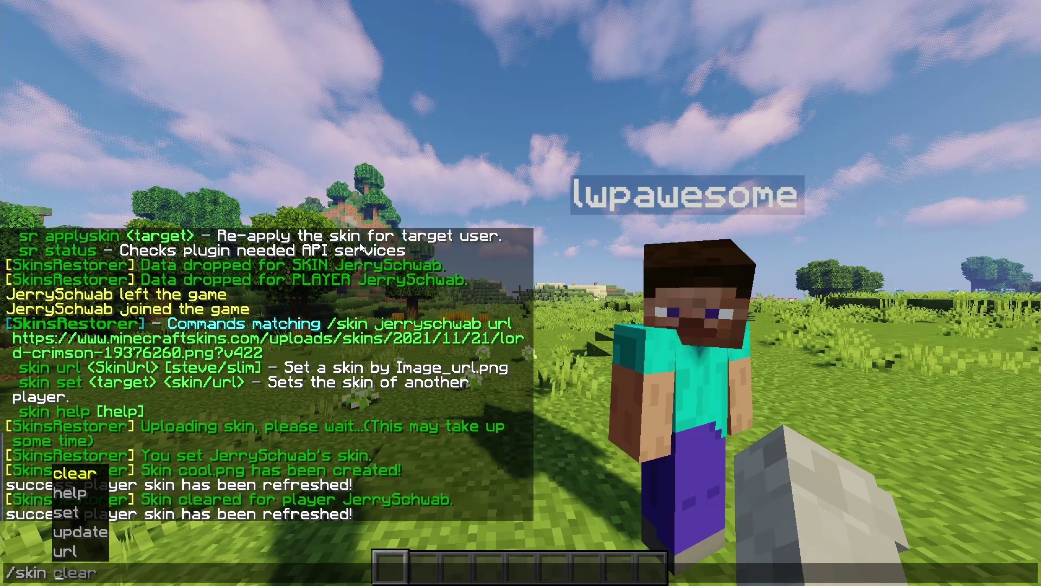
Apply the custom skin cool.png to the other player with /skin set and their username, and check their character.
{"action": "type", "text": "set"}
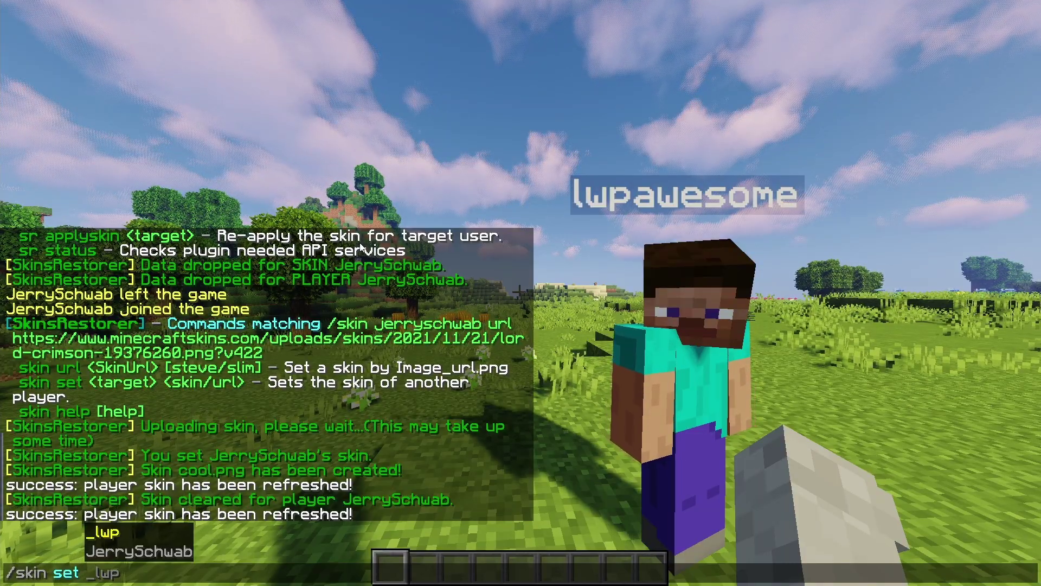
{"action": "key", "text": "Tab"}
{"action": "key", "text": "Tab"}
{"action": "type", "text": "cool.png"}
{"action": "key", "text": "Return"}
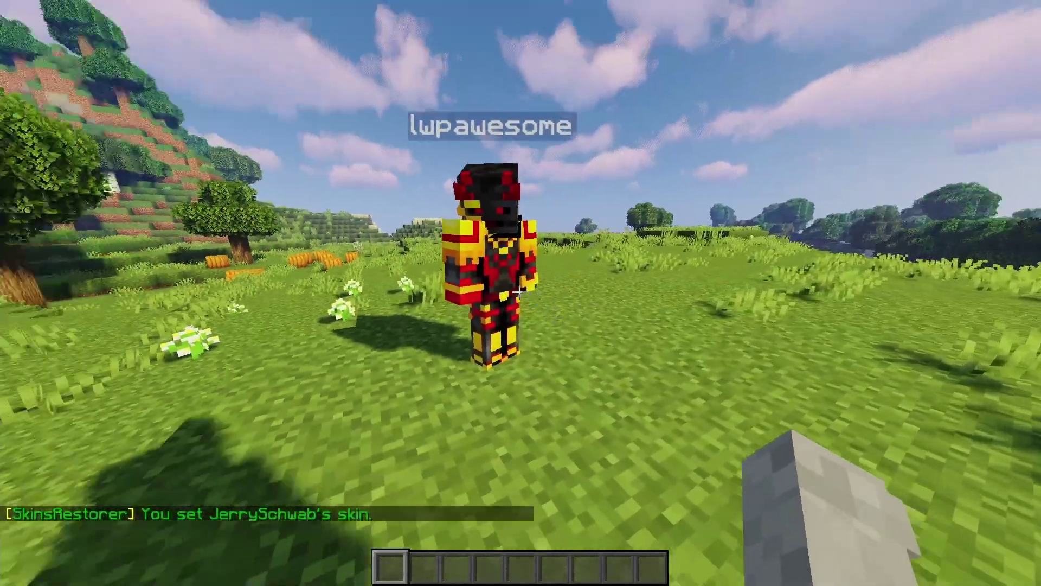
{"action": "key", "text": "w"}
{"action": "left_click", "coordinate": [520, 292]}
{"action": "key", "text": "s"}
{"action": "left_click", "coordinate": [519, 293]}
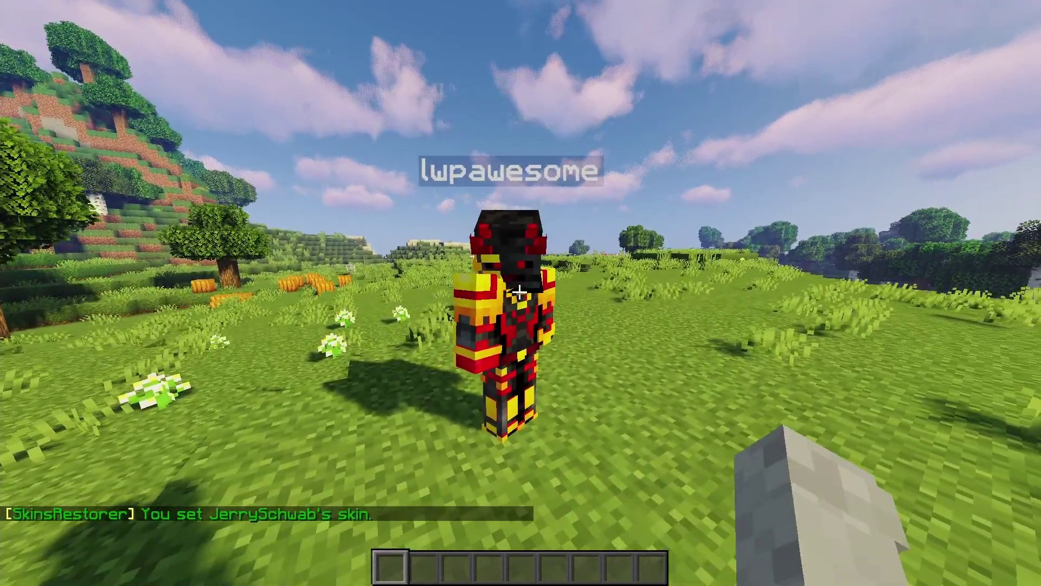
Display the other player's current skin properties with /sr props and their username, and reopen the chat.
{"action": "key", "text": "t"}
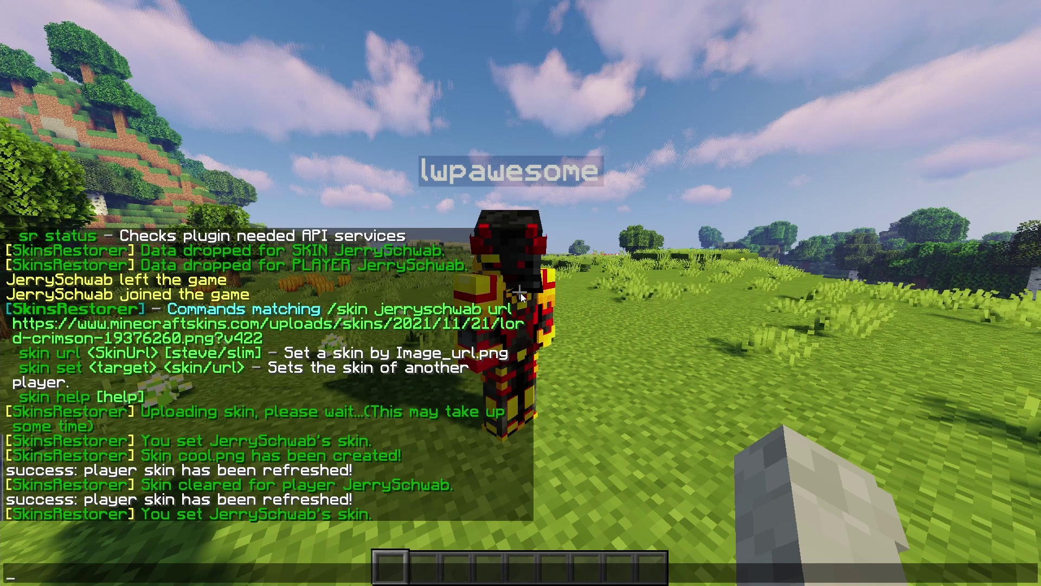
{"action": "type", "text": "/s"}
{"action": "type", "text": "r pr"}
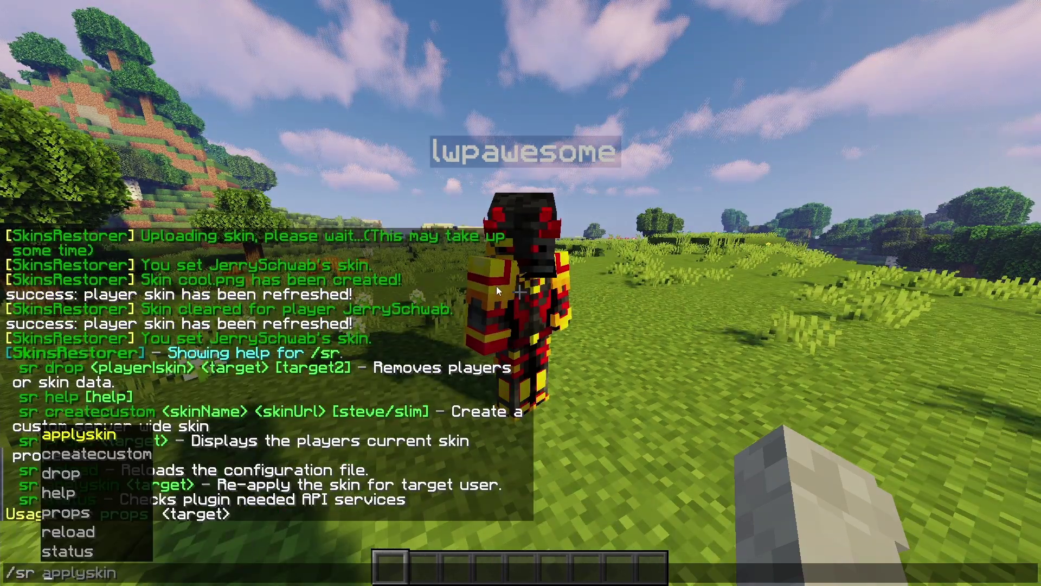
{"action": "key", "text": "Tab"}
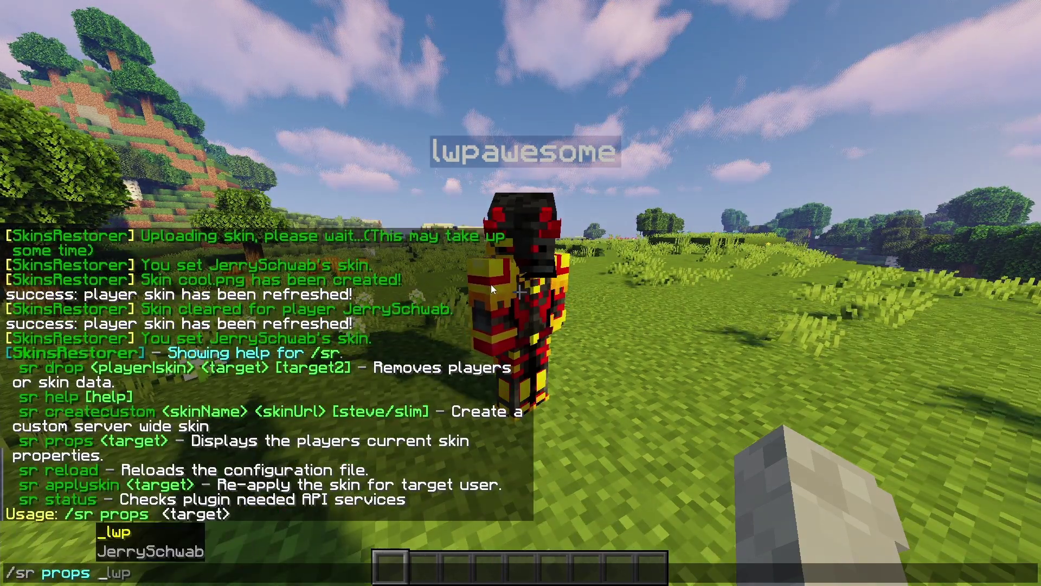
{"action": "key", "text": "Down"}
{"action": "key", "text": "Tab"}
{"action": "key", "text": "Return"}
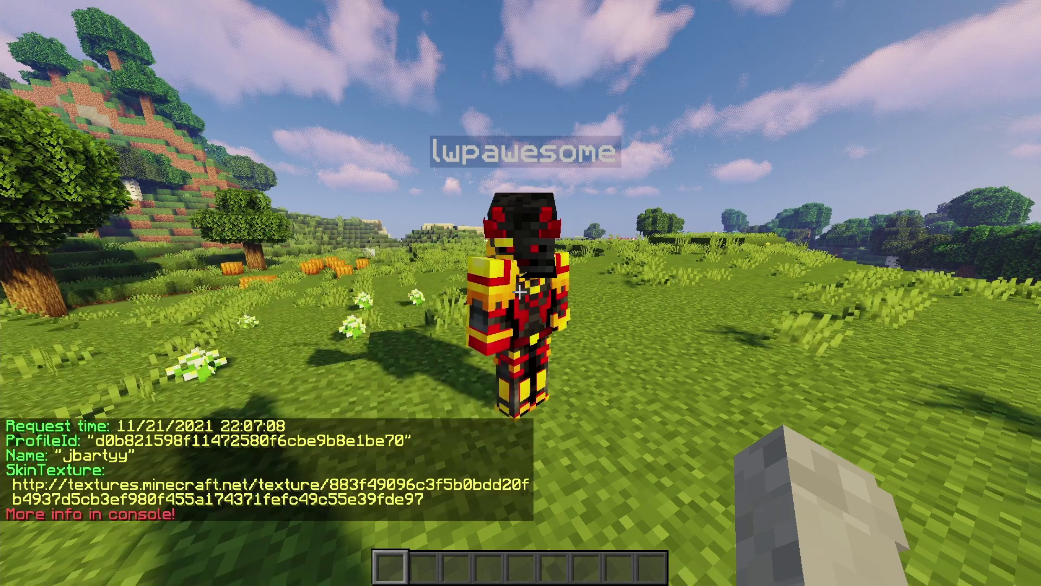
{"action": "key", "text": "t"}
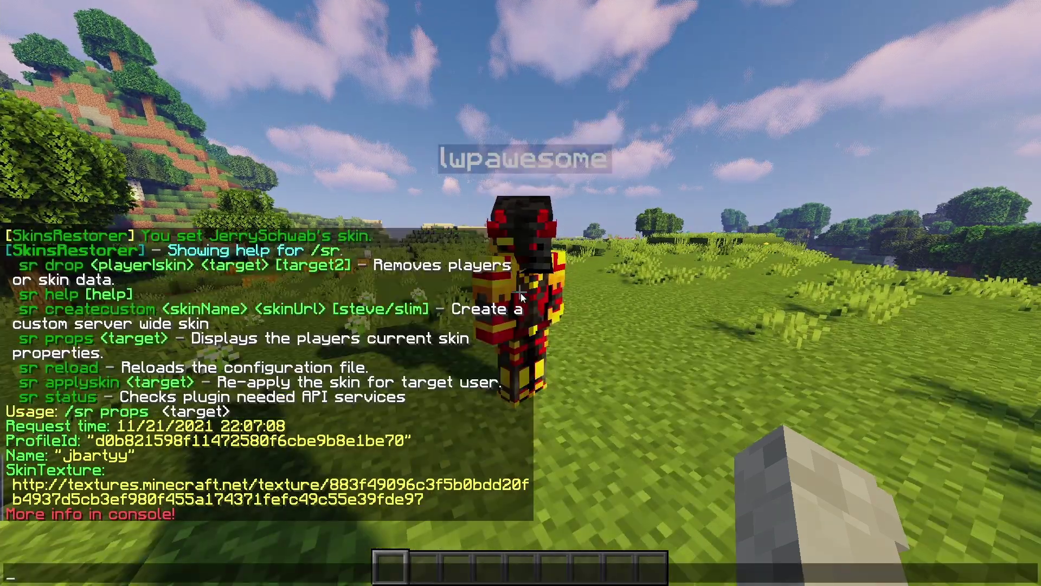